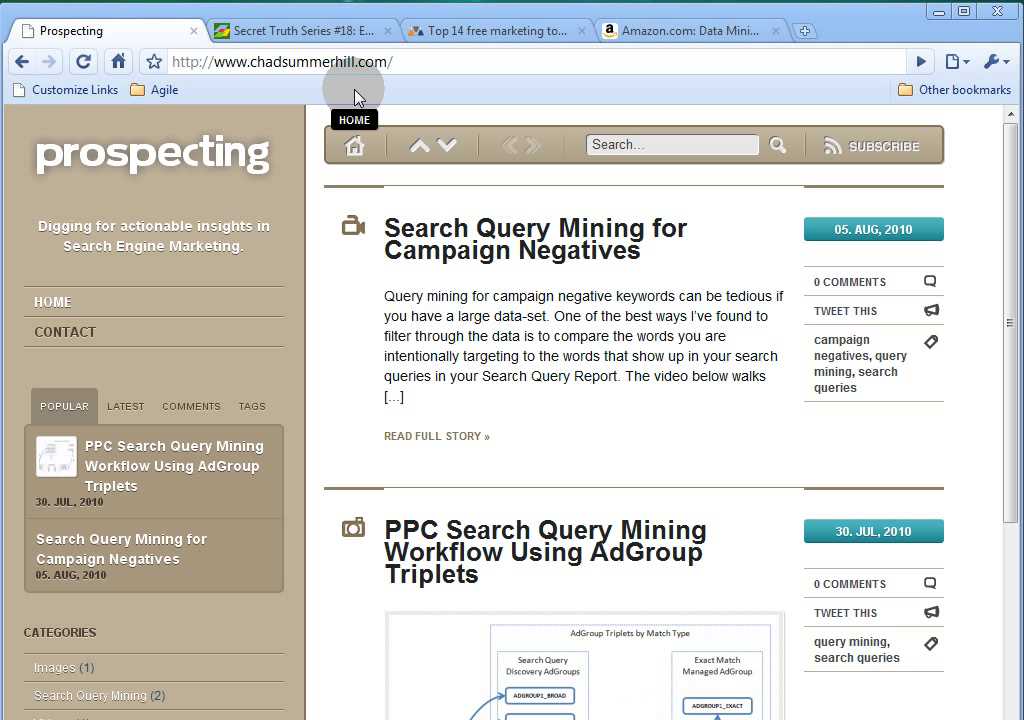
Read down the Secret Truth Series #18 article on text ad testing, then move to the Top 14 free marketing tools post.
click(275, 32)
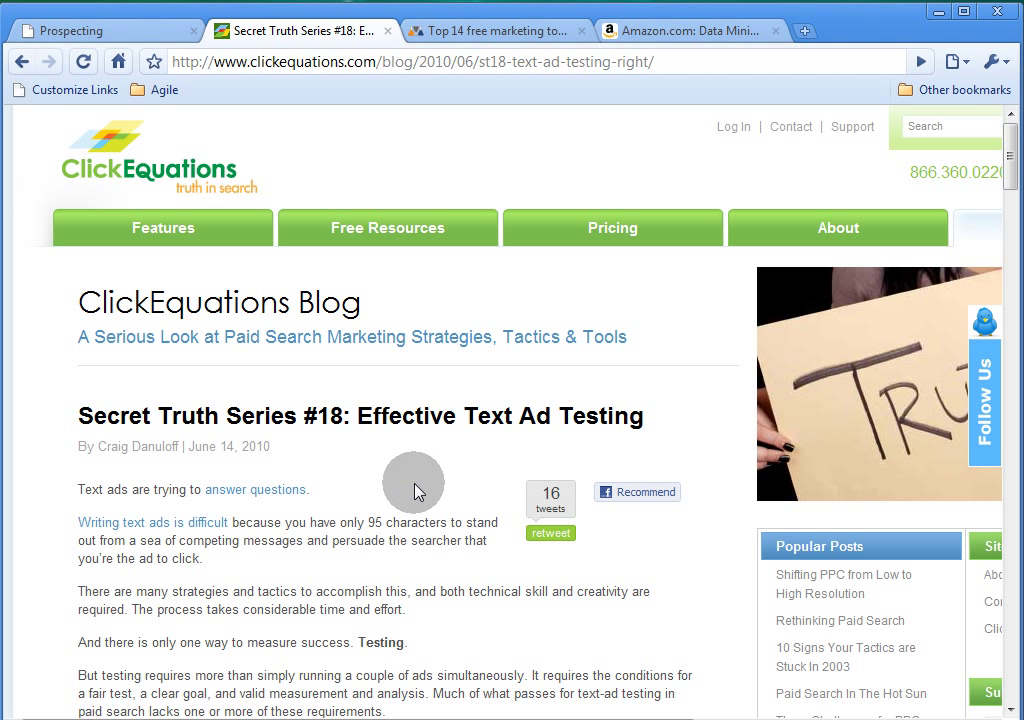
scroll(414, 480, down, 4)
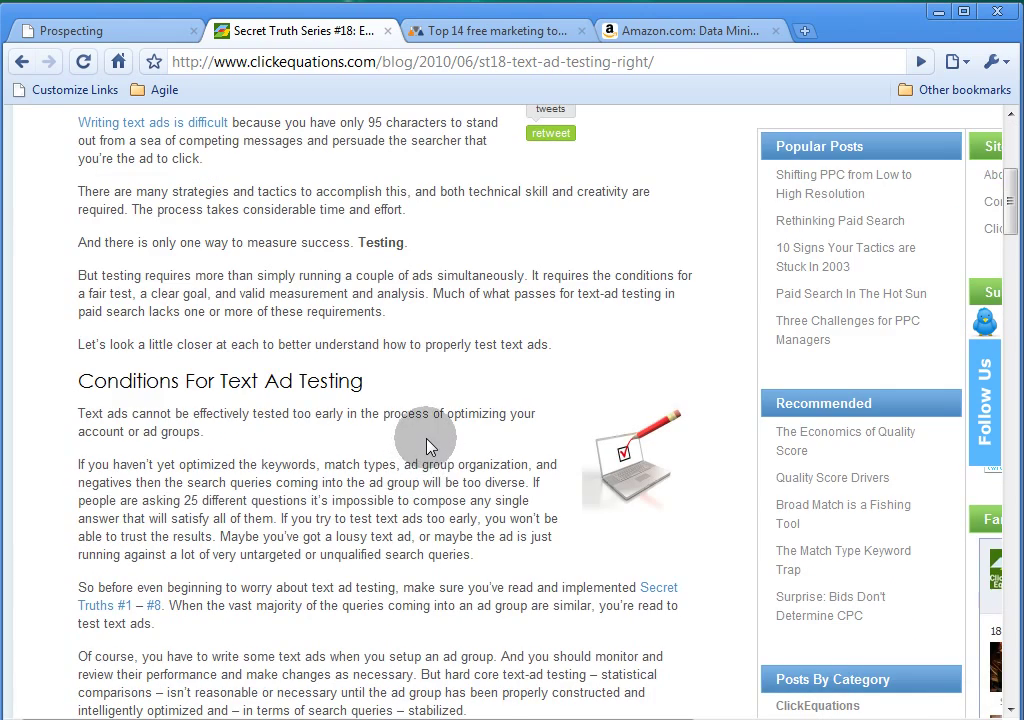
scroll(425, 440, down, 3)
scroll(432, 432, down, 7)
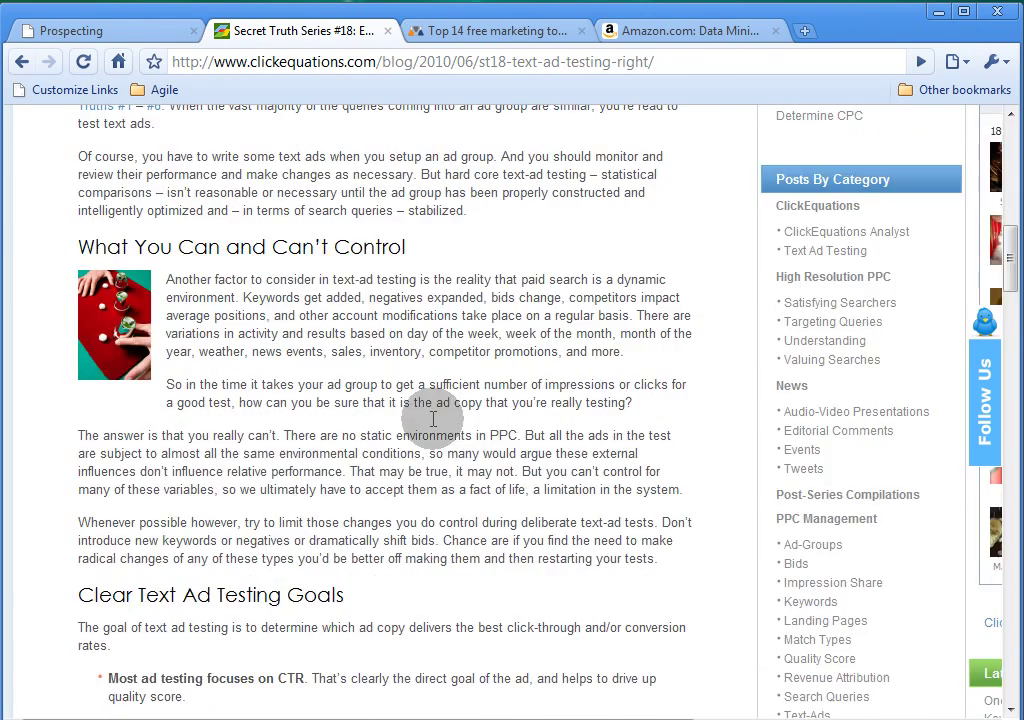
scroll(436, 414, down, 2)
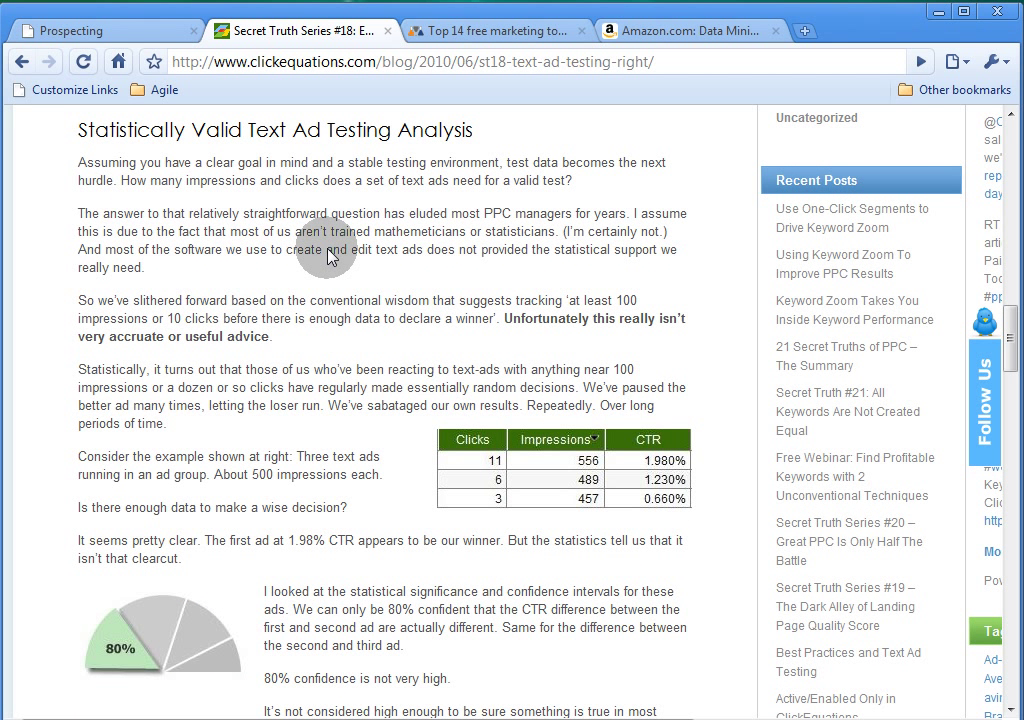
scroll(378, 430, down, 8)
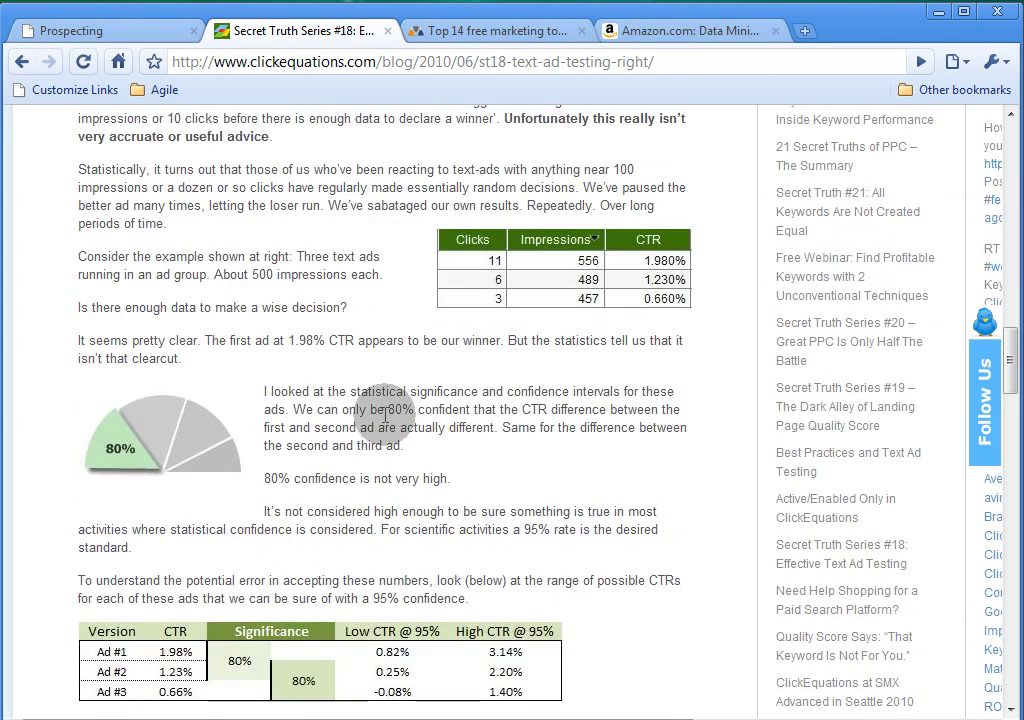
scroll(479, 415, down, 1)
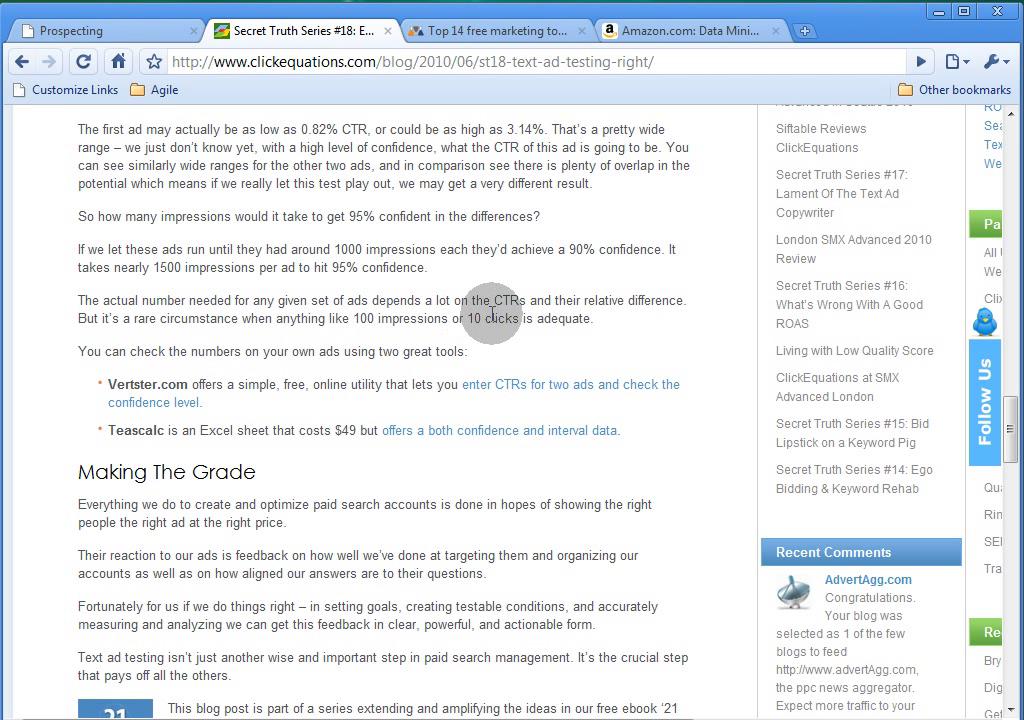
click(455, 30)
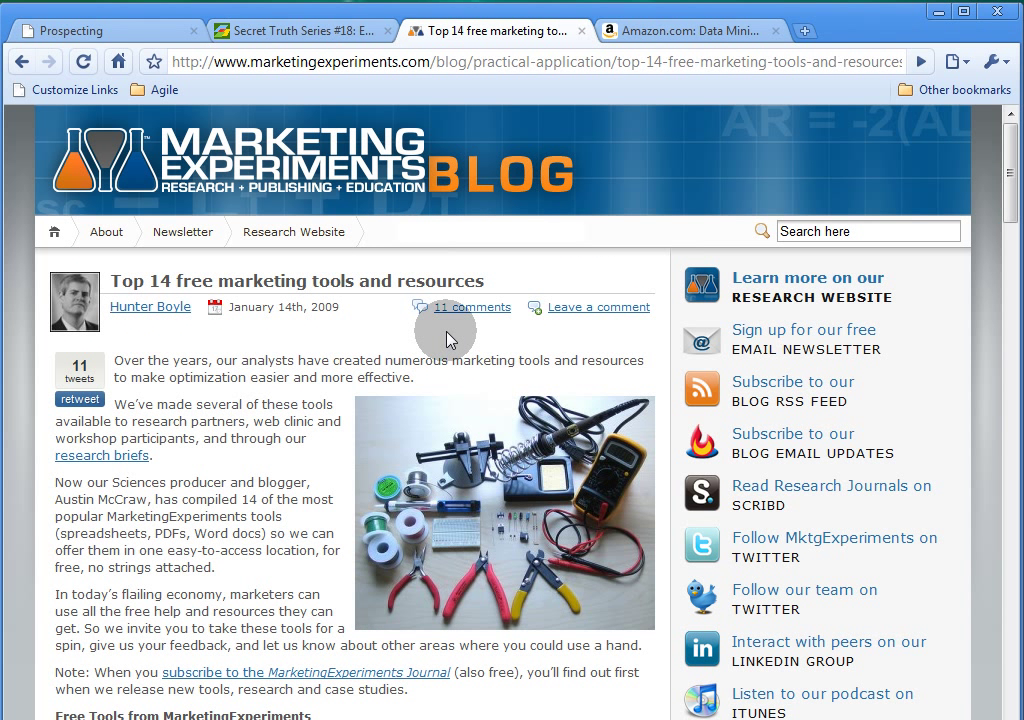
Scroll the Top 14 free tools post down to items 6–14, including Data Sample Statistics.
scroll(295, 400, down, 4)
scroll(295, 400, down, 5)
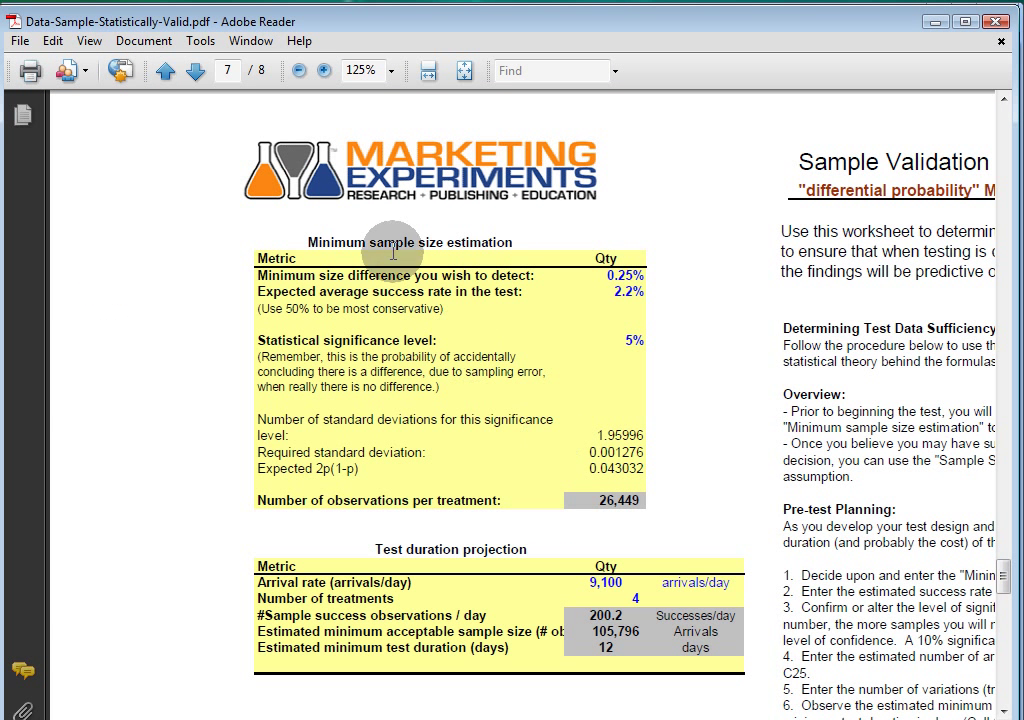
Go back to the validity formula slide, shrink it to fit, then return to 77.8% zoom.
click(167, 73)
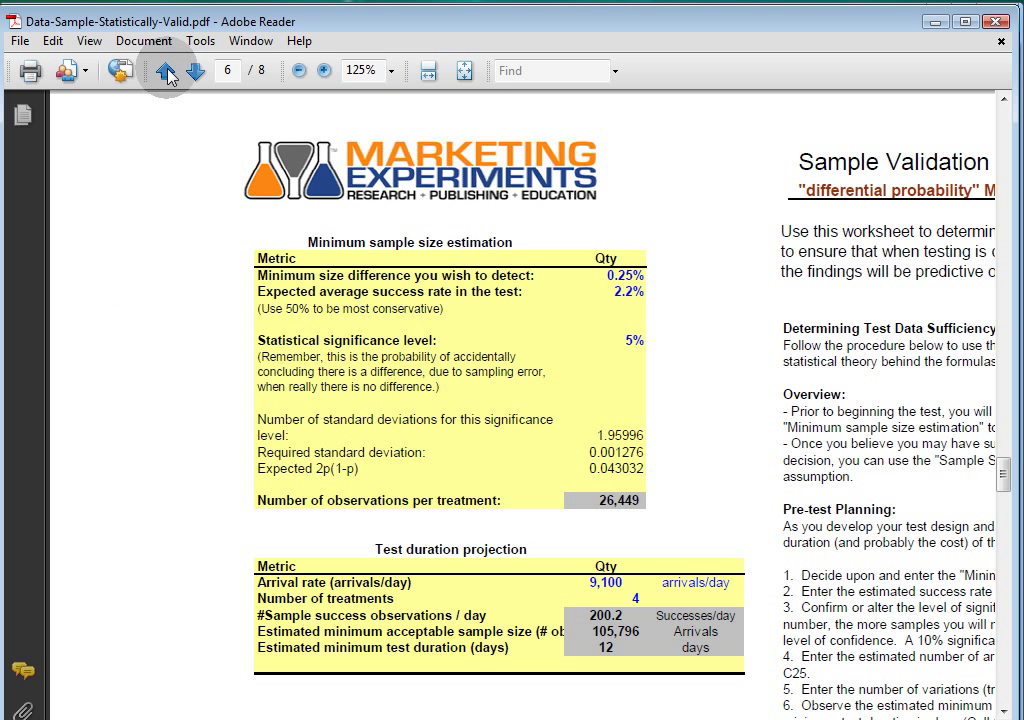
click(167, 73)
click(167, 73)
click(167, 73)
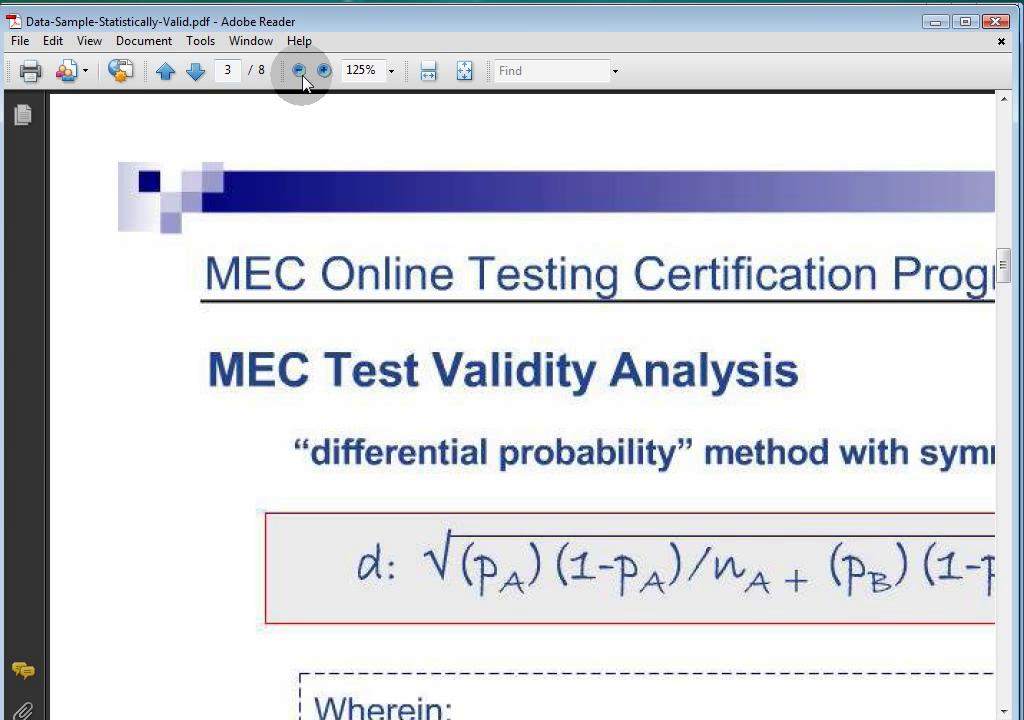
click(299, 71)
click(299, 71)
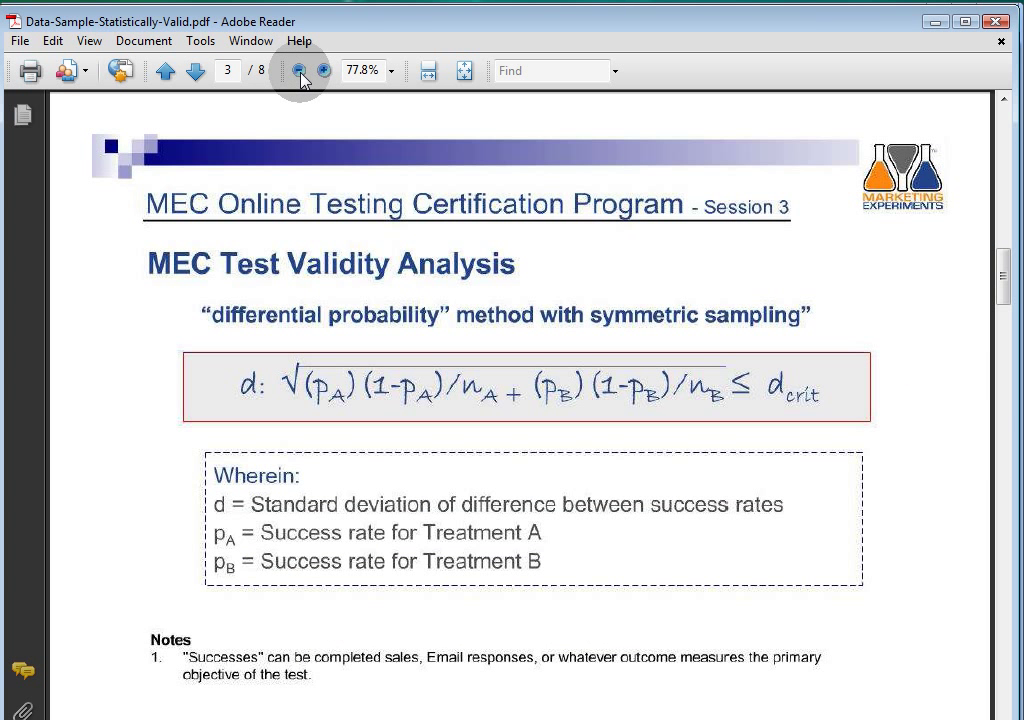
click(299, 71)
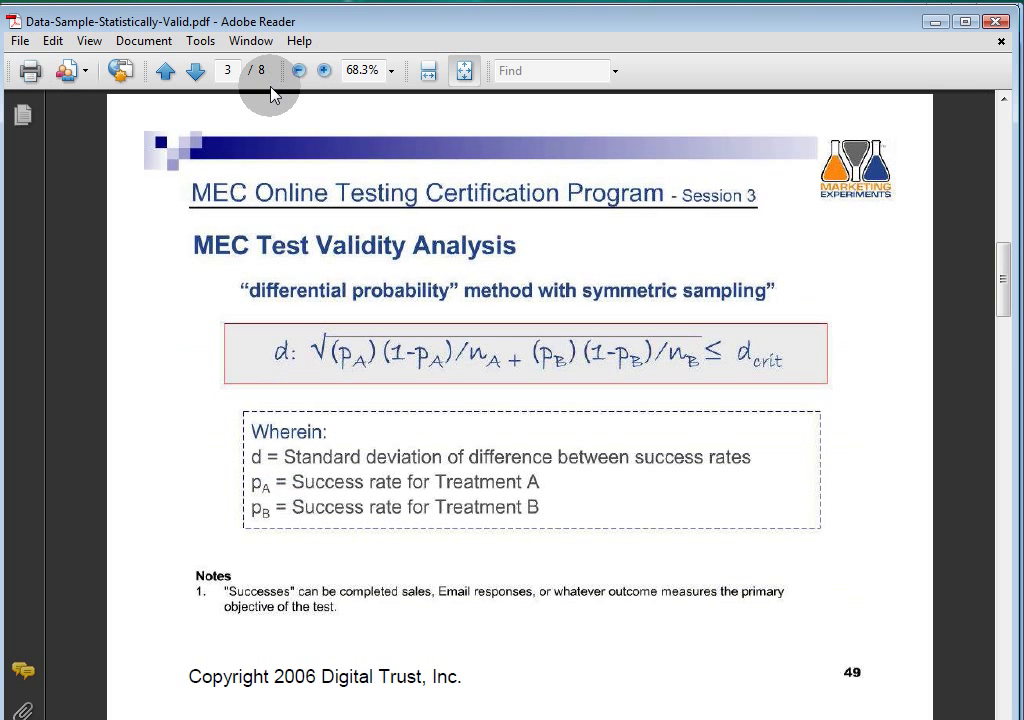
click(324, 71)
Browse from the title page through the Sample Size Sufficiency slides to the MEC Test Protocol page.
click(166, 72)
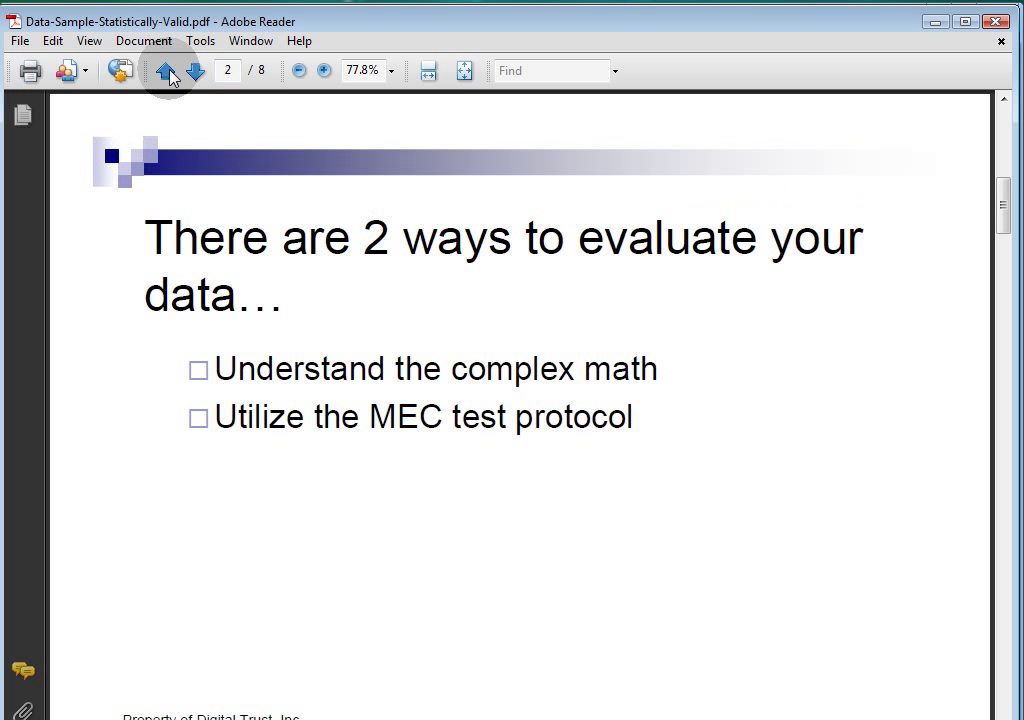
click(168, 74)
click(195, 73)
click(195, 72)
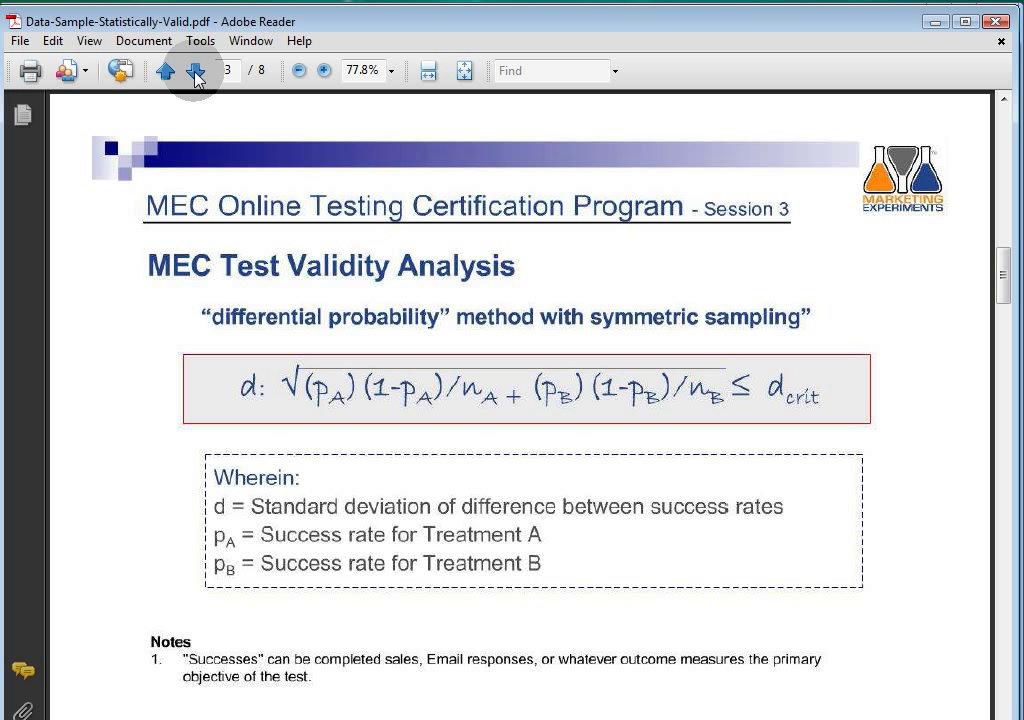
click(196, 72)
click(197, 73)
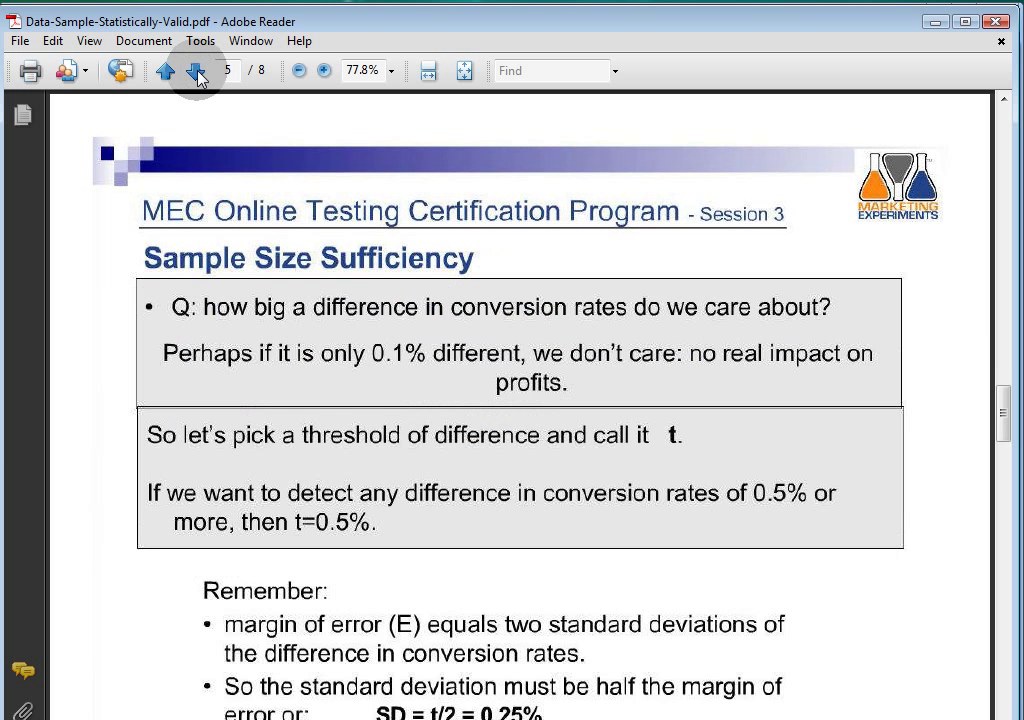
click(197, 73)
click(197, 73)
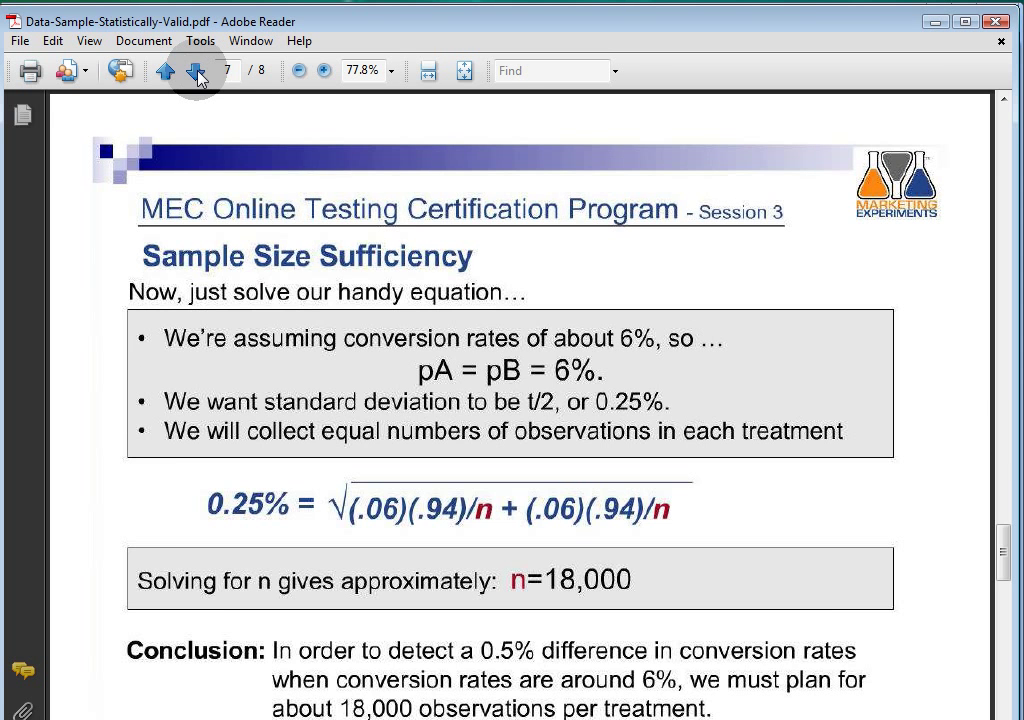
click(197, 73)
Enlarge the Test Protocol worksheet to 125% and scroll down to read it.
click(324, 70)
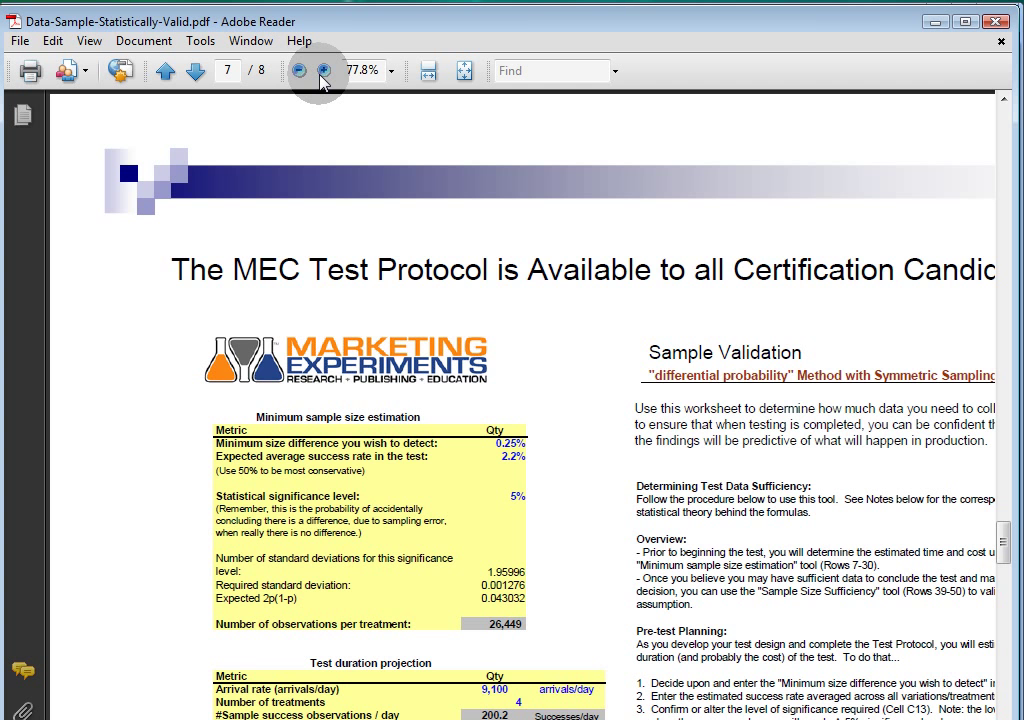
click(324, 70)
scroll(610, 452, down, 1)
scroll(610, 452, down, 2)
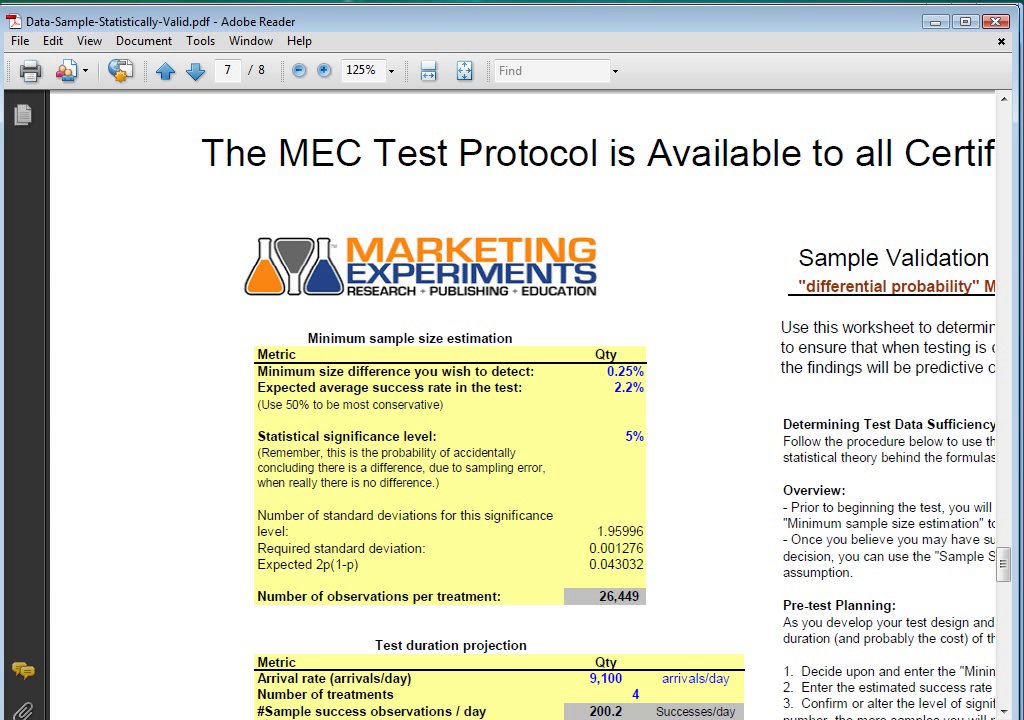
Return to Chrome and bring up the Amazon page for Data Mining Techniques.
click(240, 714)
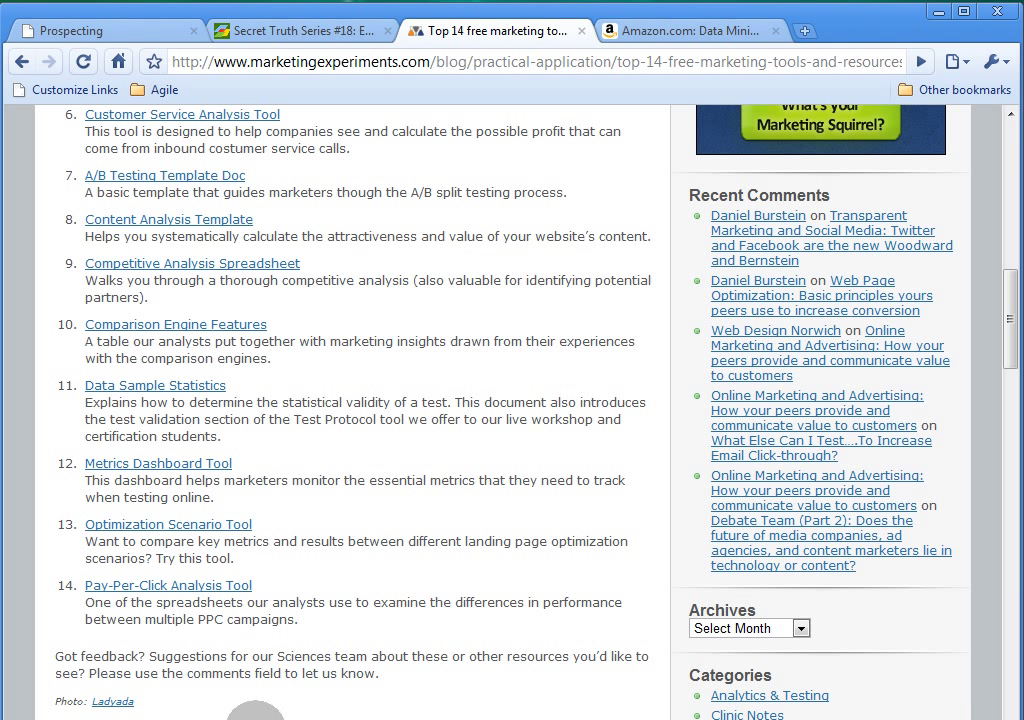
click(622, 26)
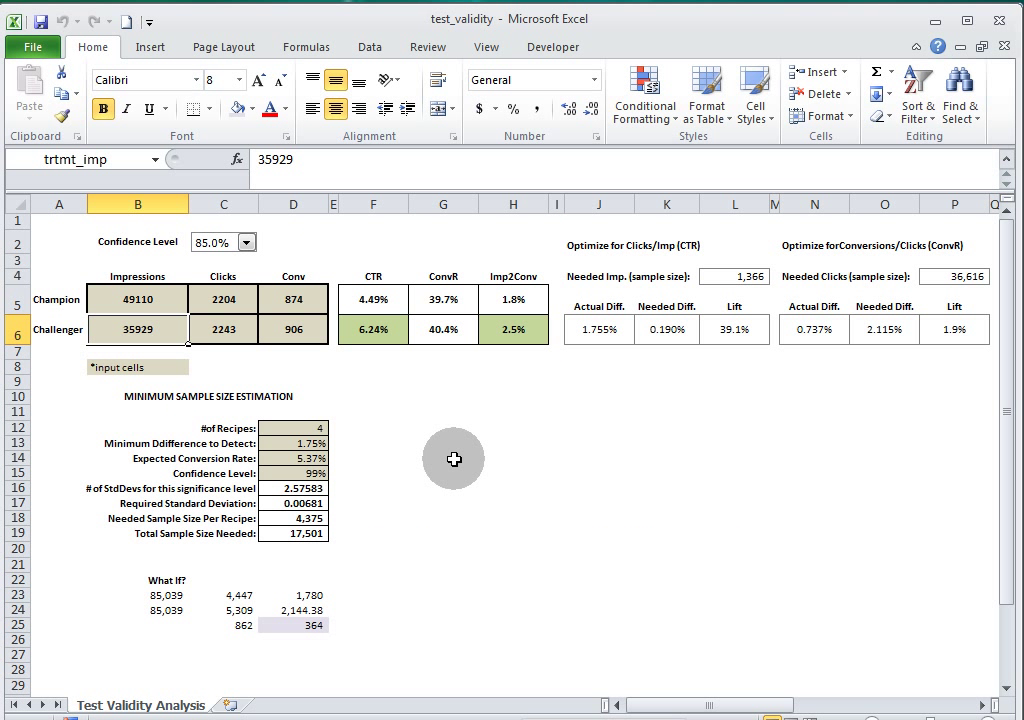
Check the champion and challenger impressions, clicks and conversions in B5:D6, then set confidence to 95.0%.
click(140, 300)
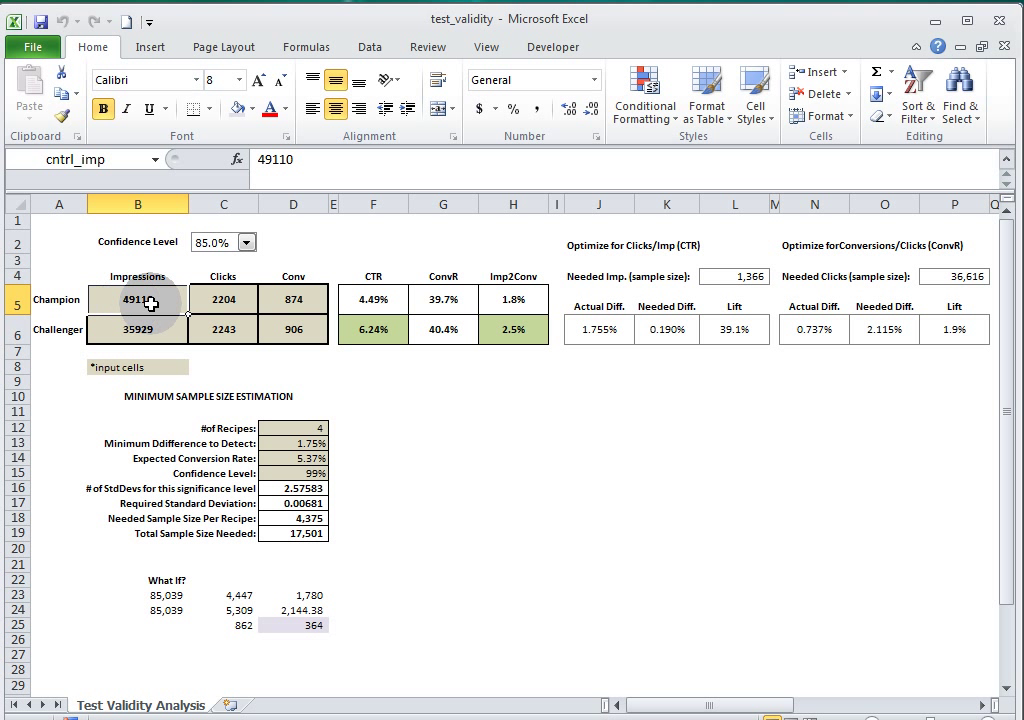
click(220, 300)
click(285, 302)
click(172, 333)
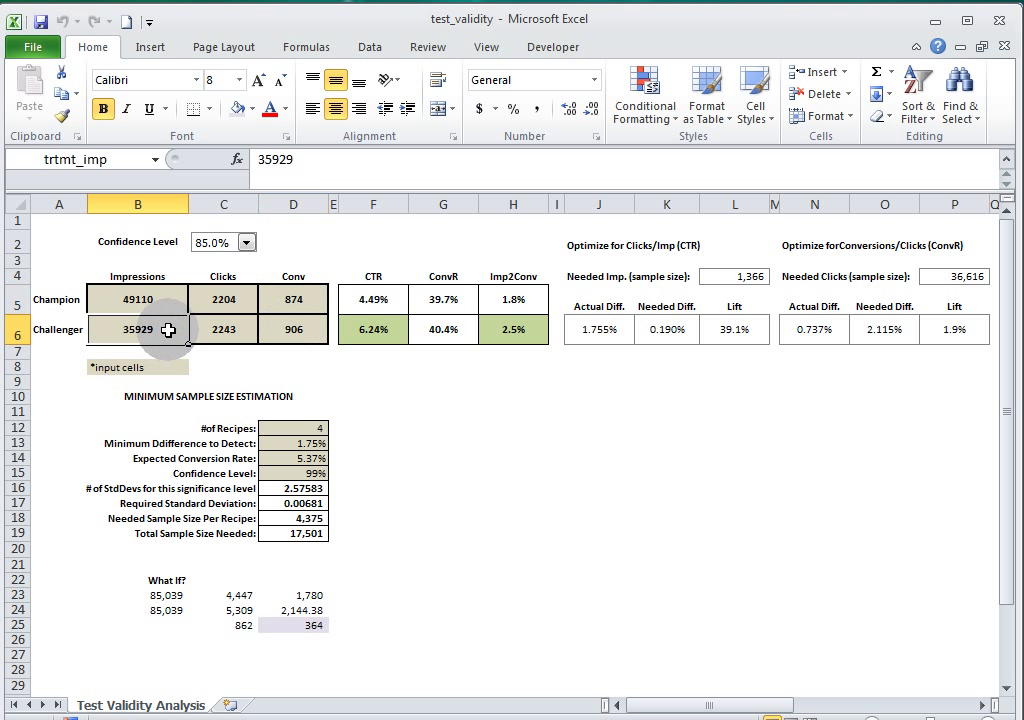
click(236, 333)
click(295, 333)
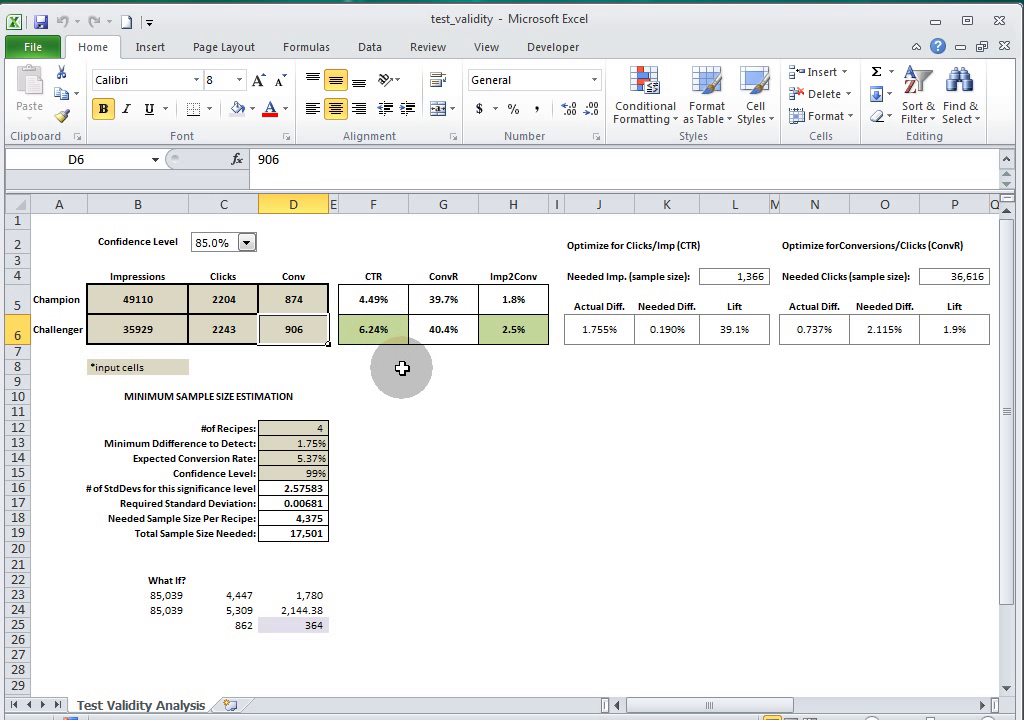
click(246, 243)
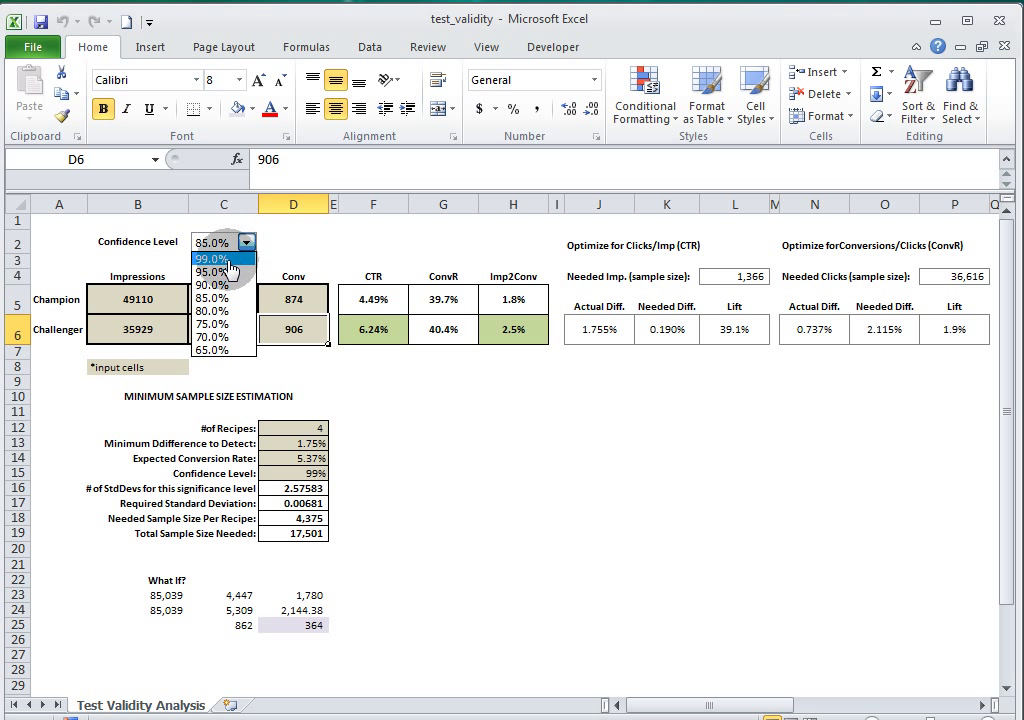
click(218, 272)
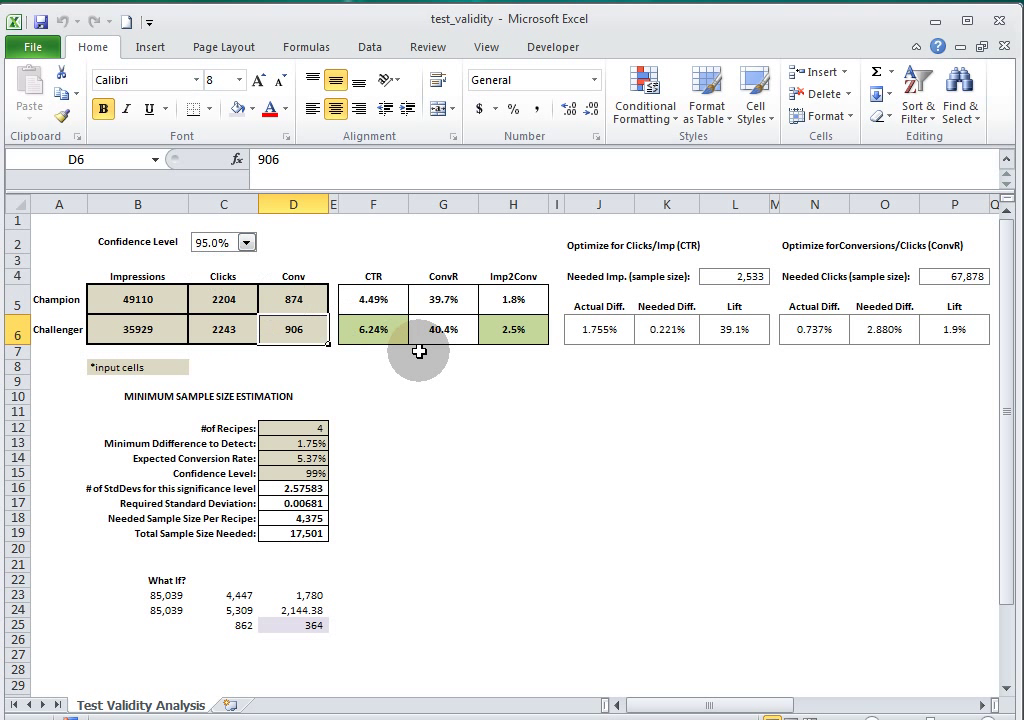
Inspect the challenger CTR, Imp2Conv and ConvR formulas in F6, H6 and G6, and select G5:G6.
click(373, 323)
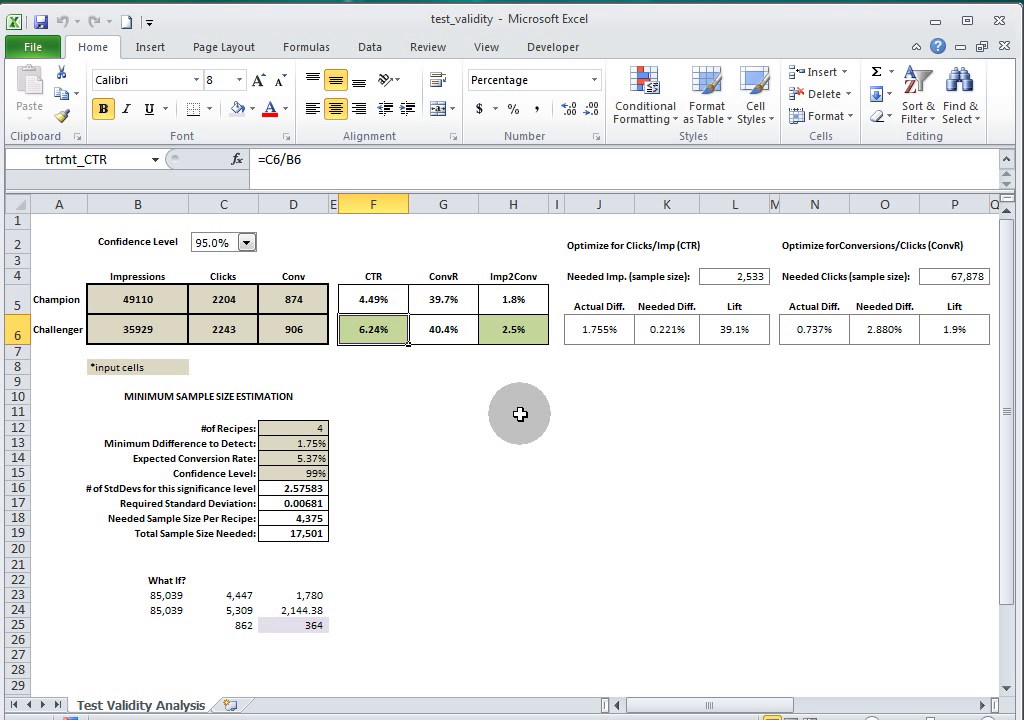
click(516, 336)
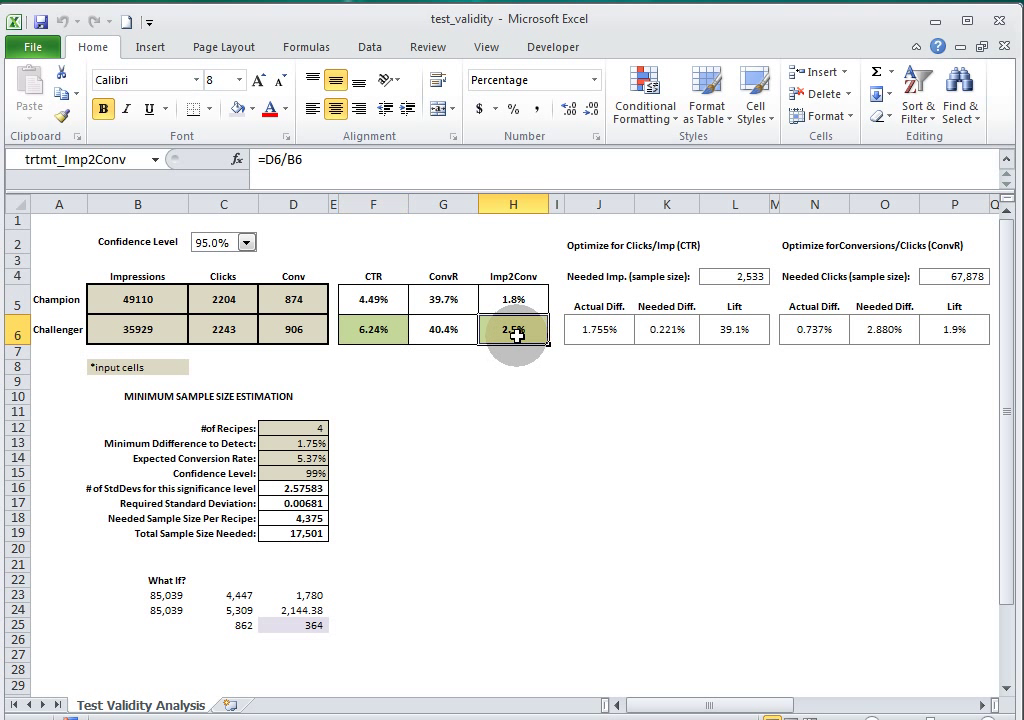
click(448, 325)
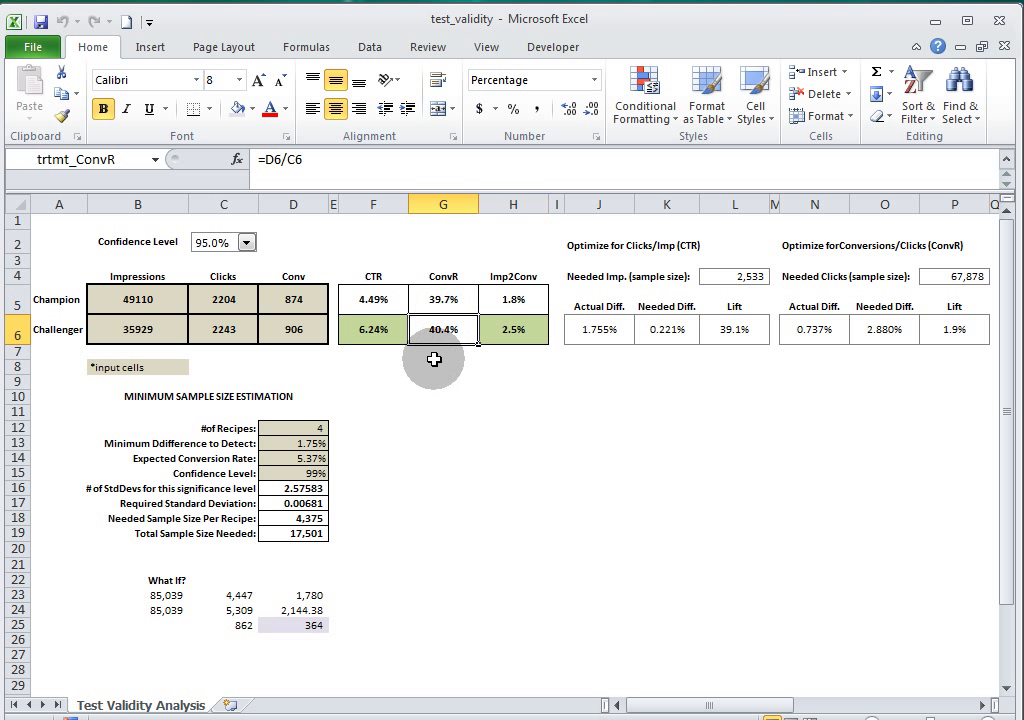
drag(455, 298, 458, 324)
click(504, 325)
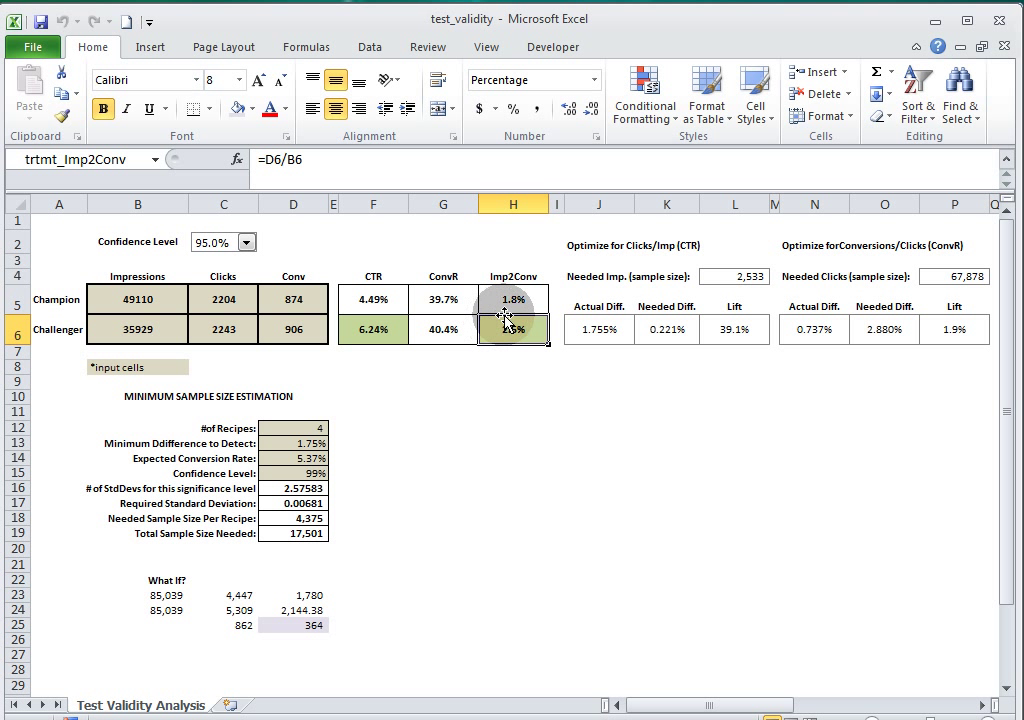
click(315, 429)
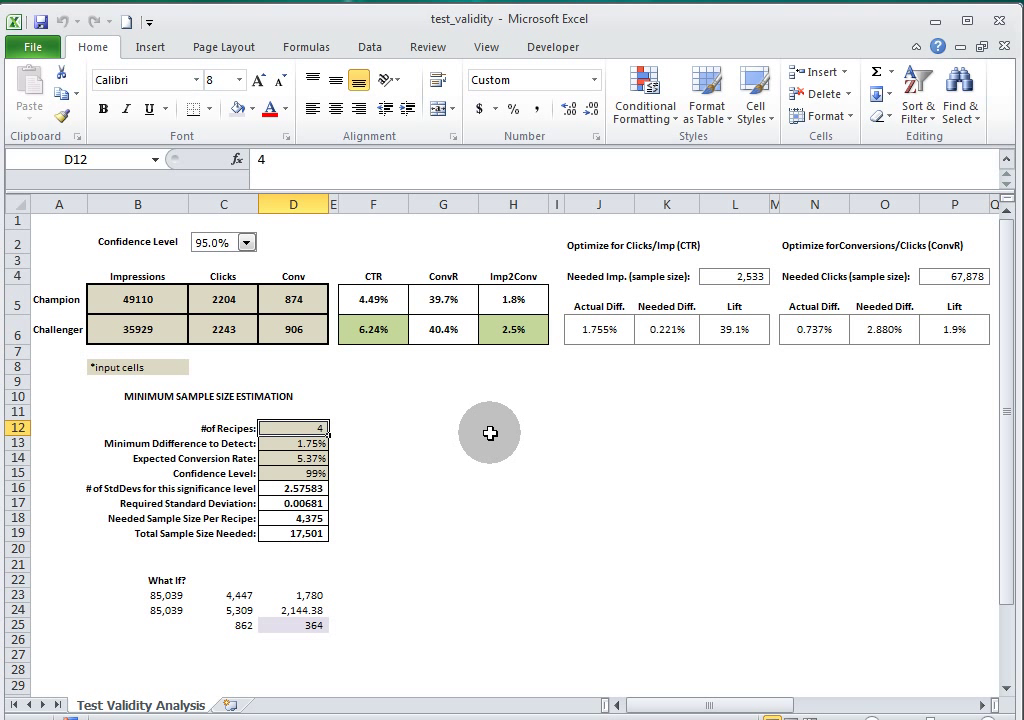
text(2)
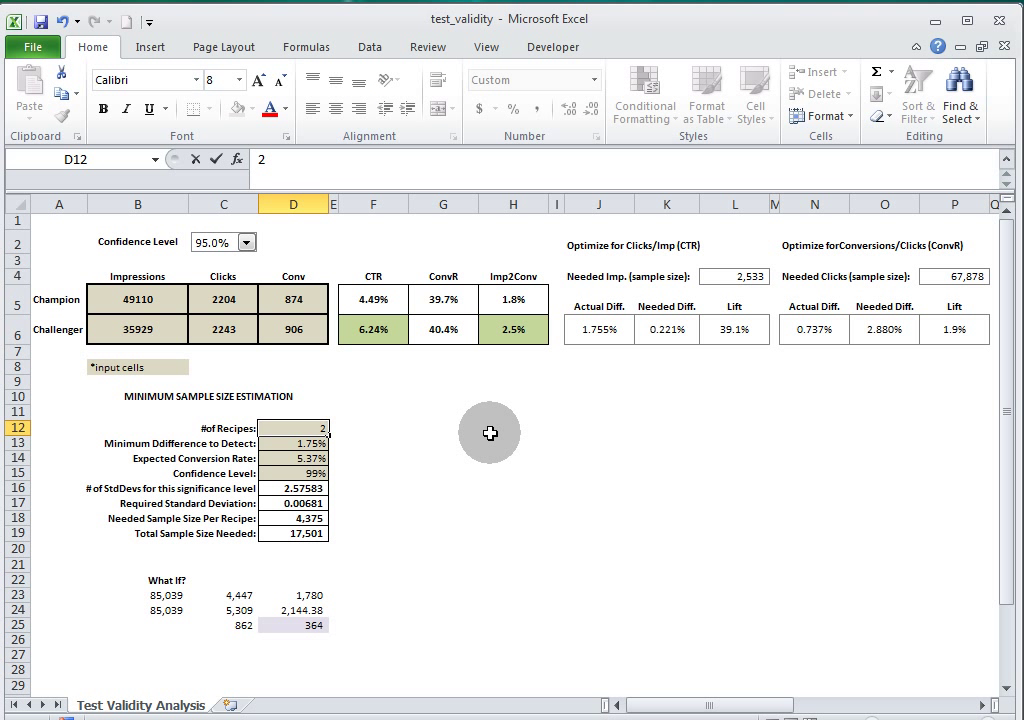
key(Return)
click(312, 428)
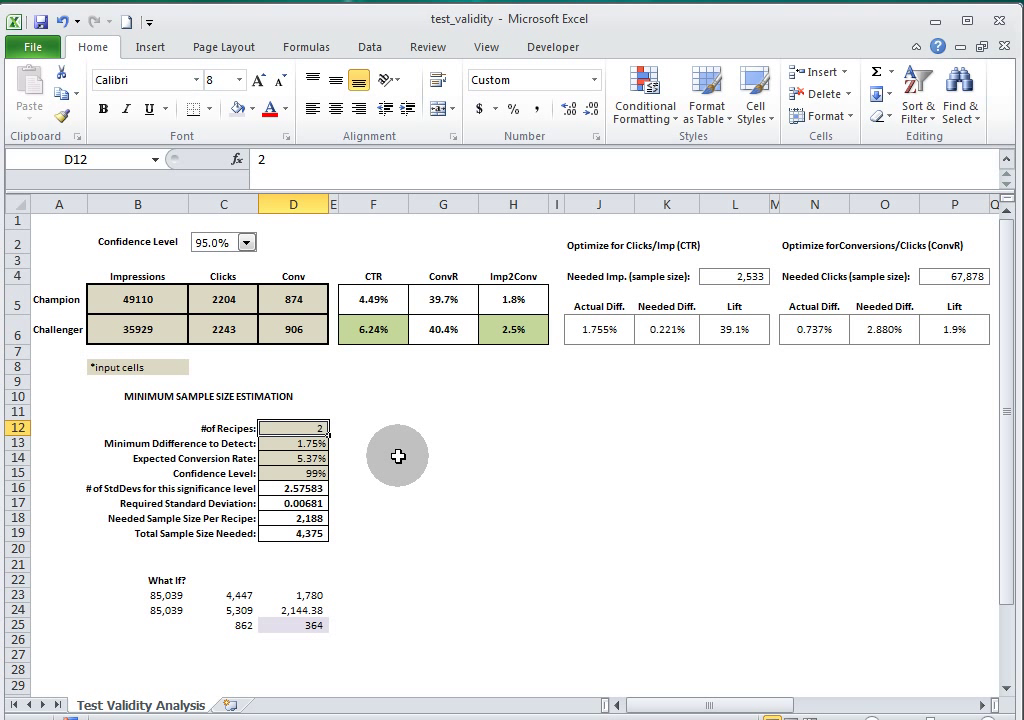
click(318, 443)
click(318, 458)
click(318, 473)
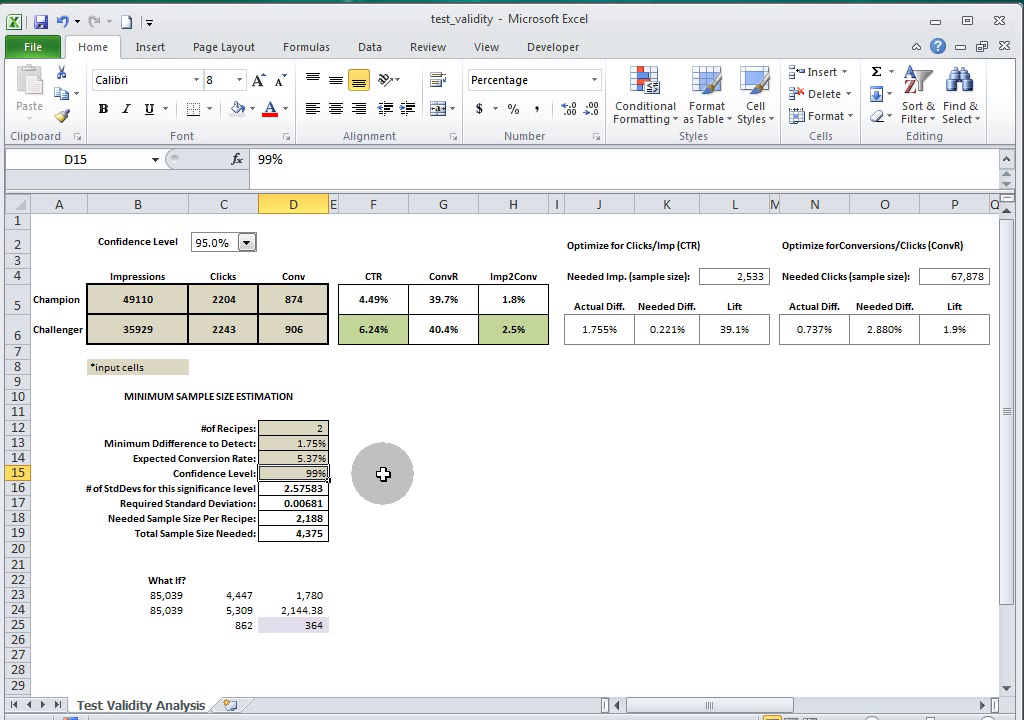
click(318, 428)
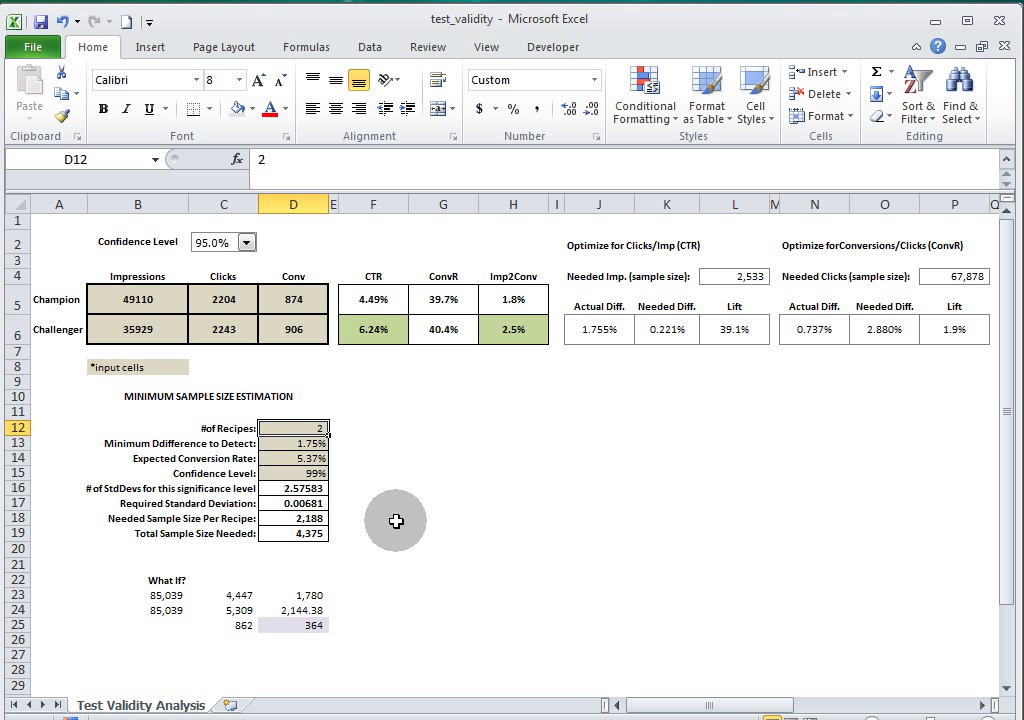
click(304, 444)
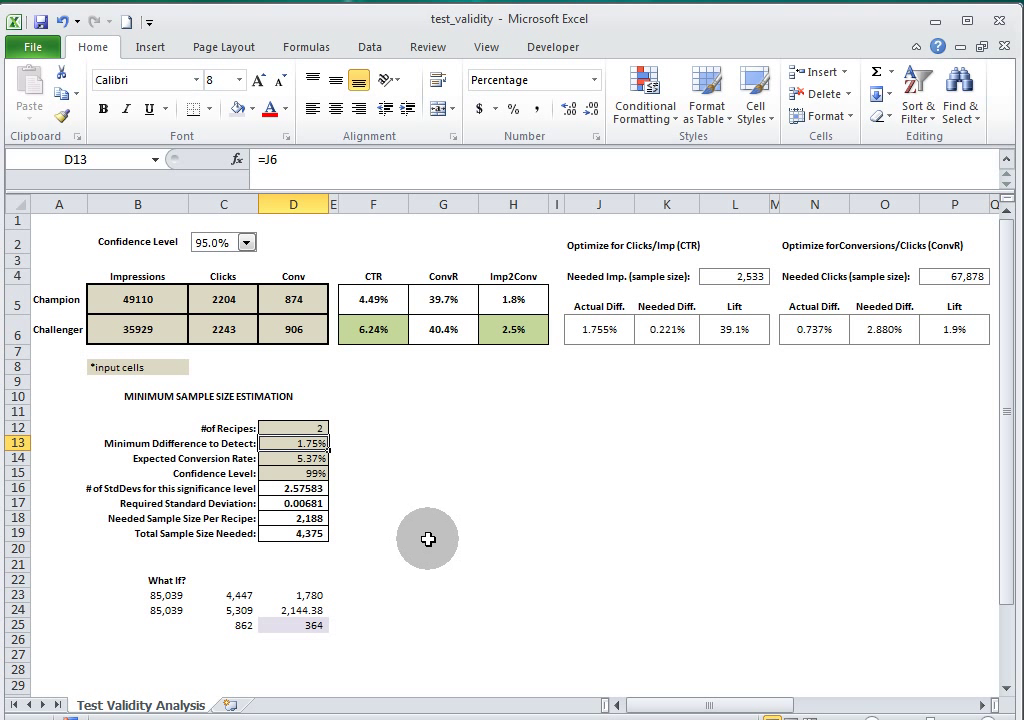
click(318, 457)
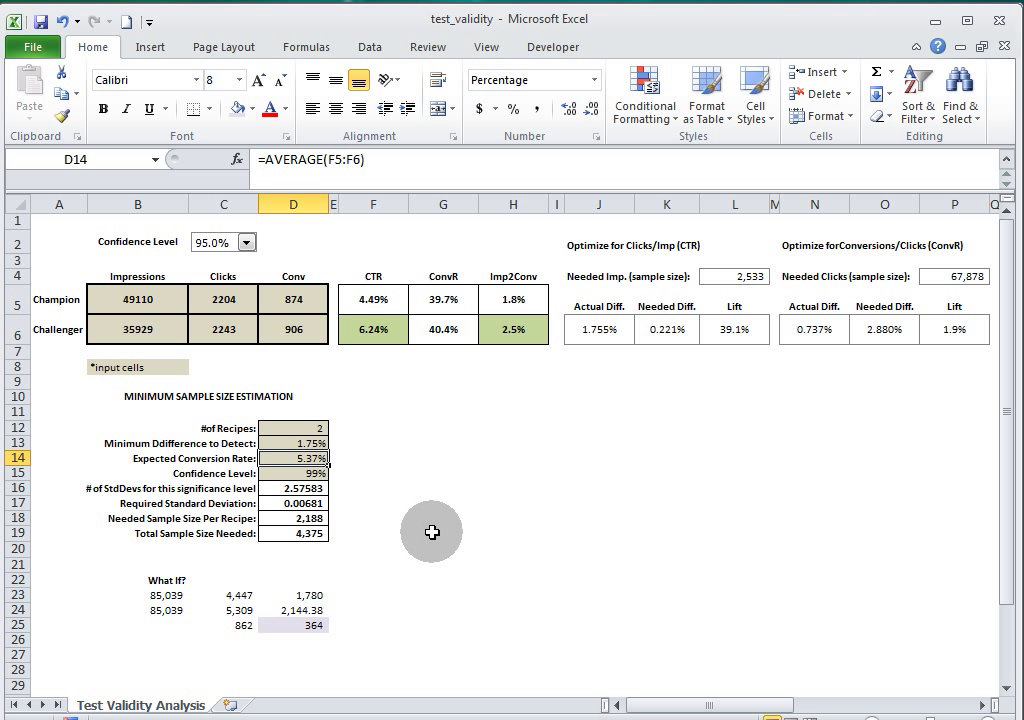
click(318, 473)
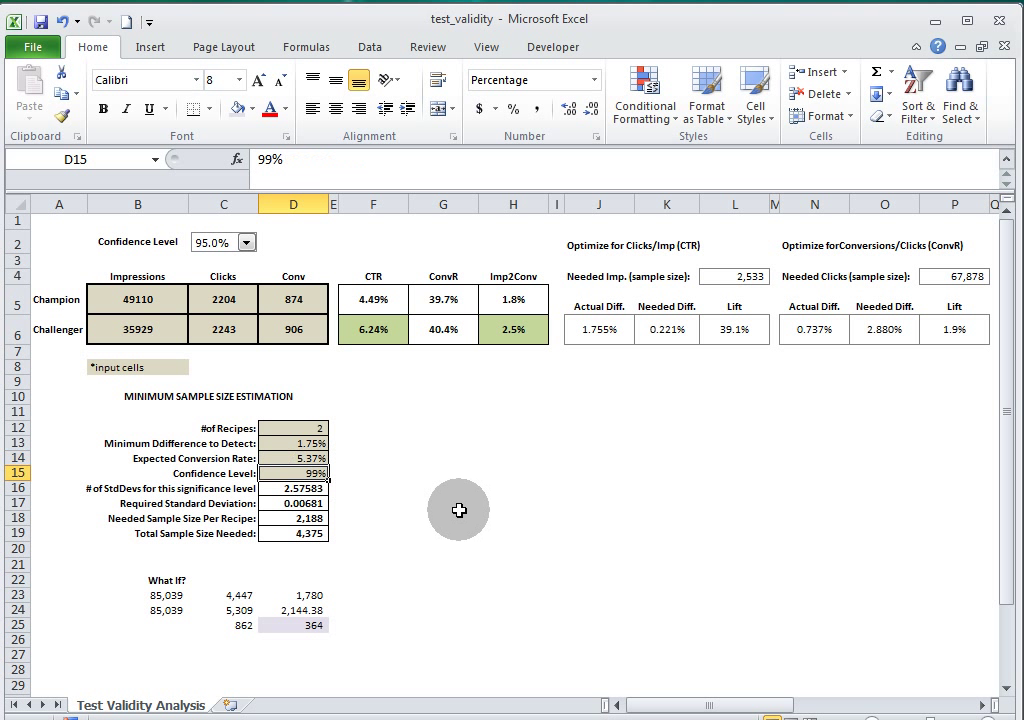
text(9)
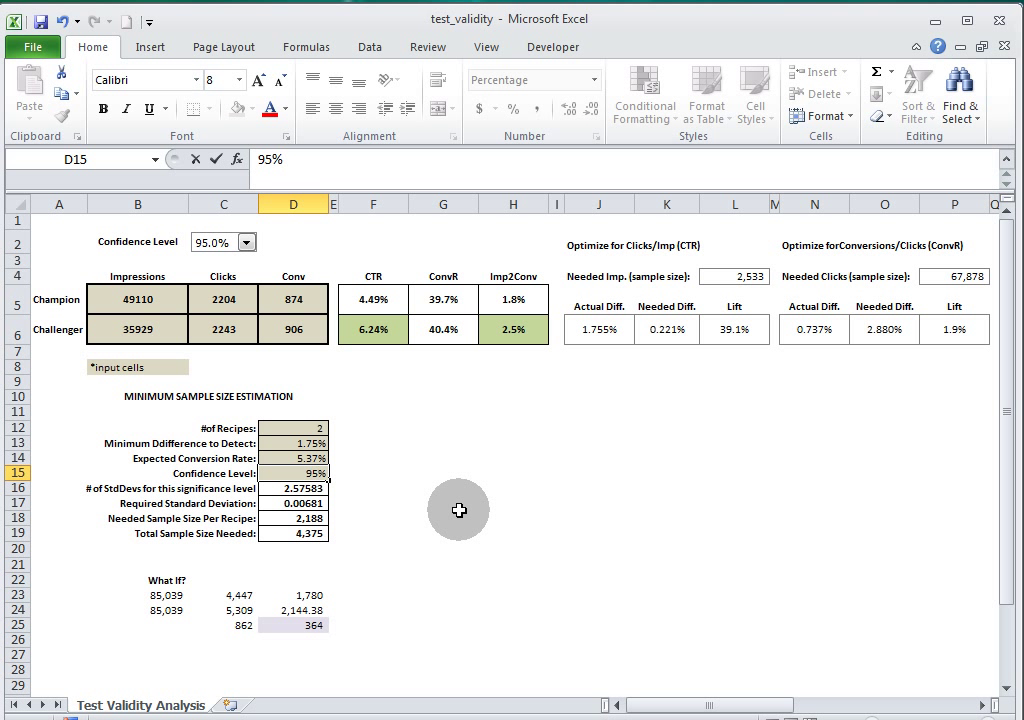
text(5)
key(Return)
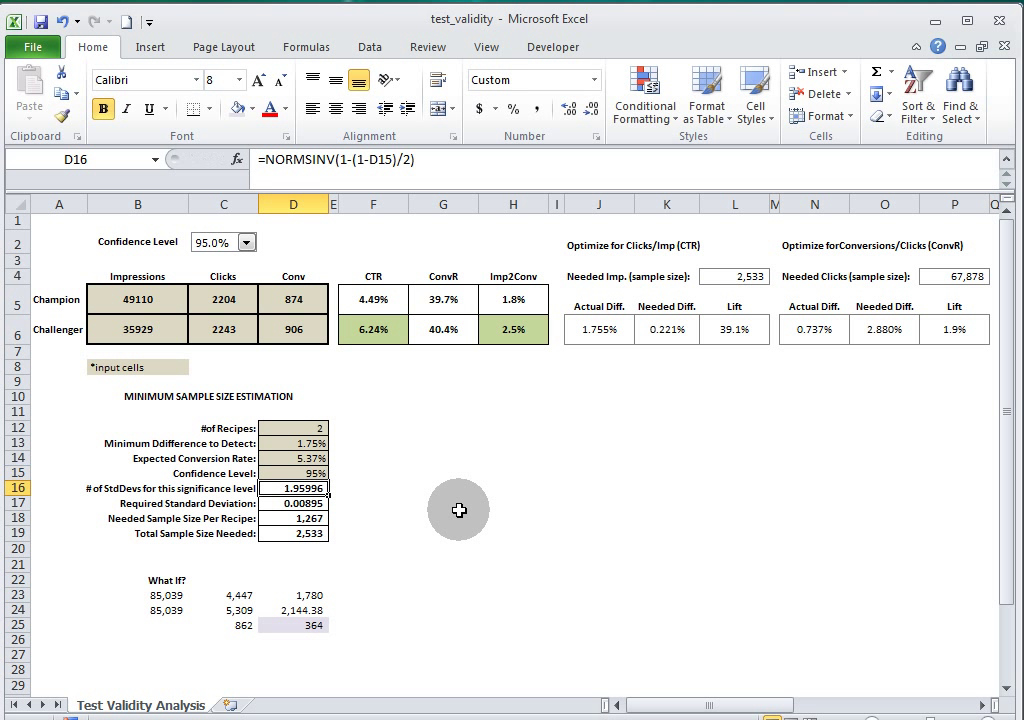
click(318, 534)
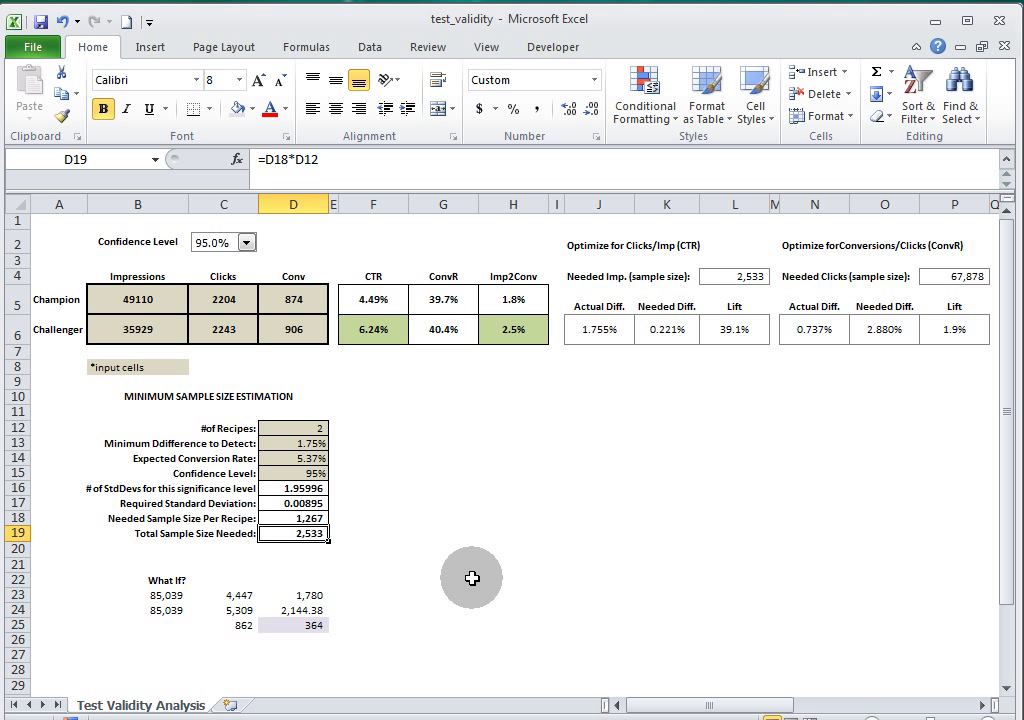
click(325, 427)
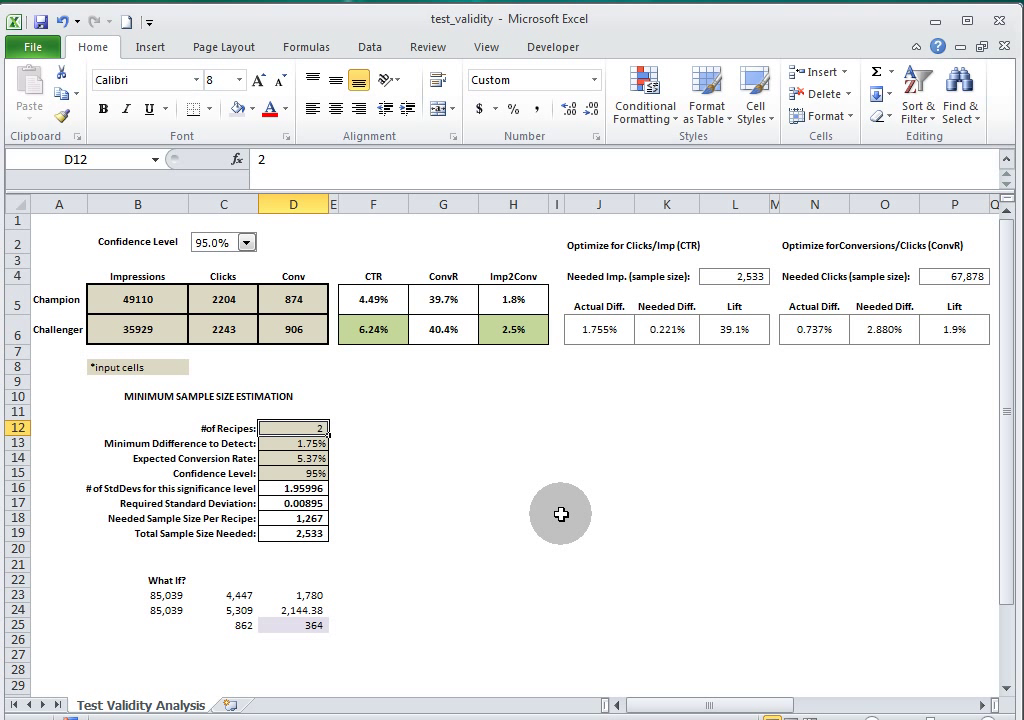
text(4)
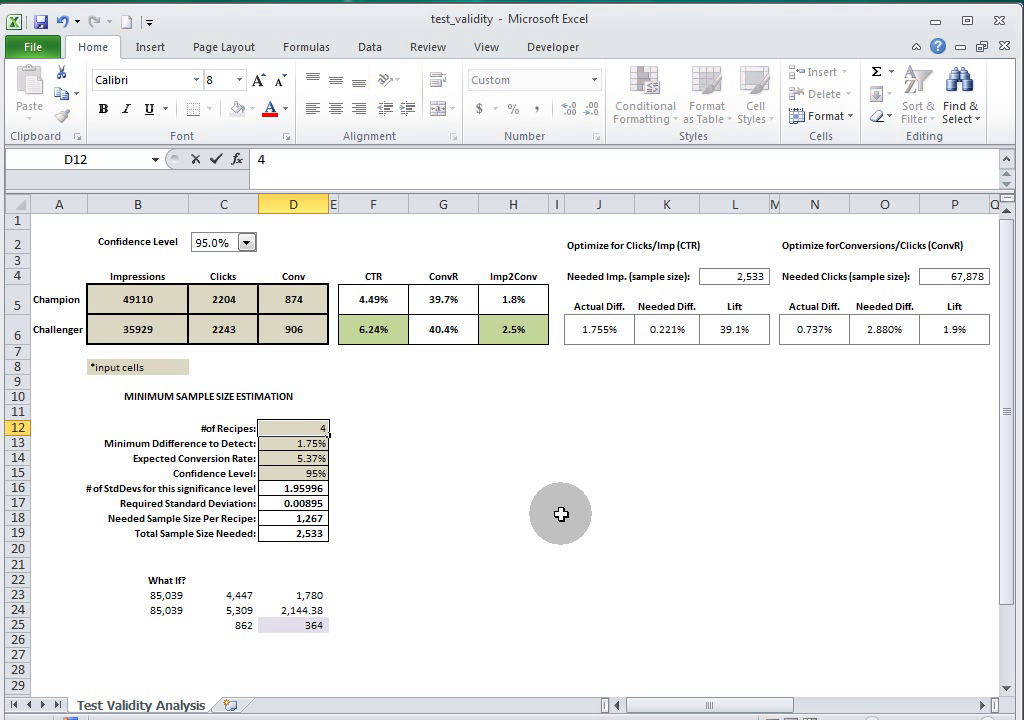
key(Return)
click(300, 473)
text(99)
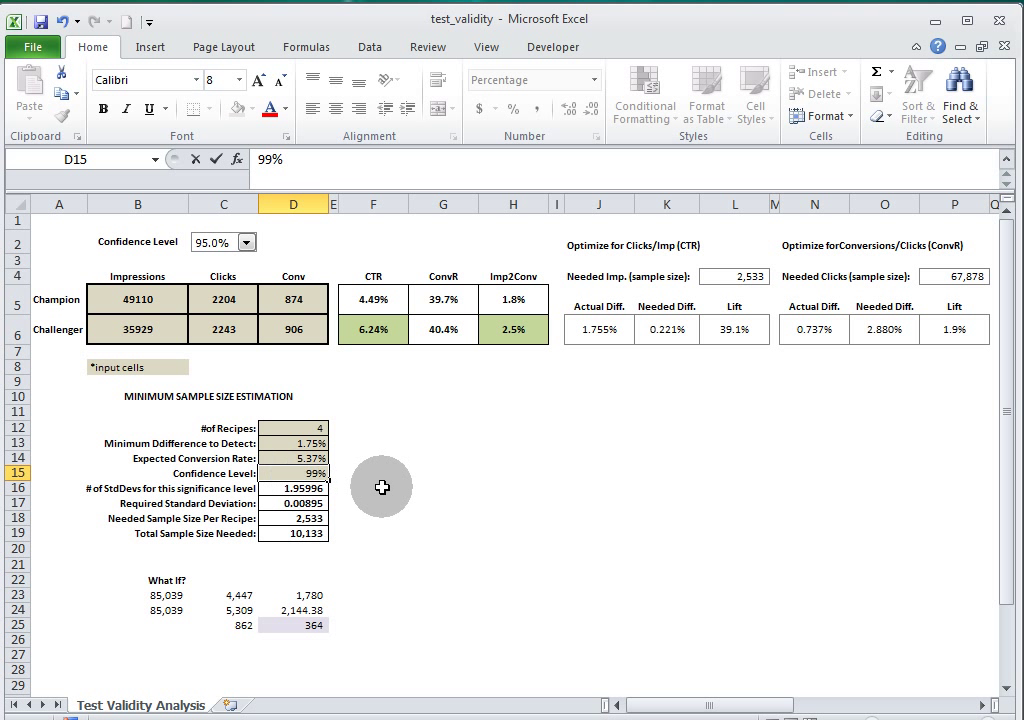
key(Return)
click(305, 532)
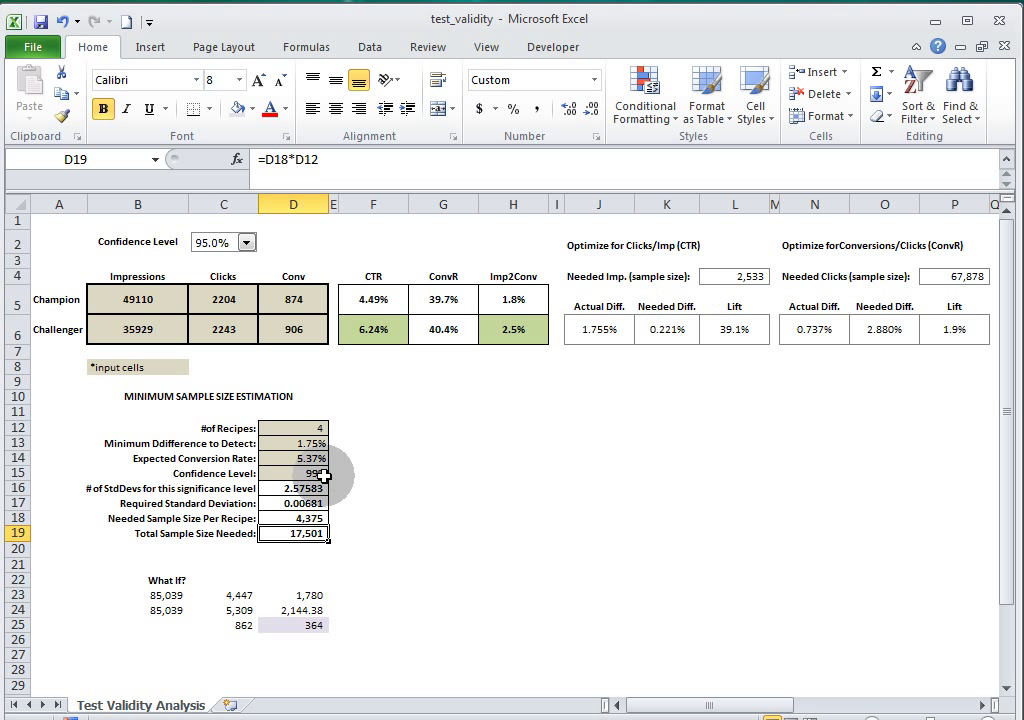
click(666, 330)
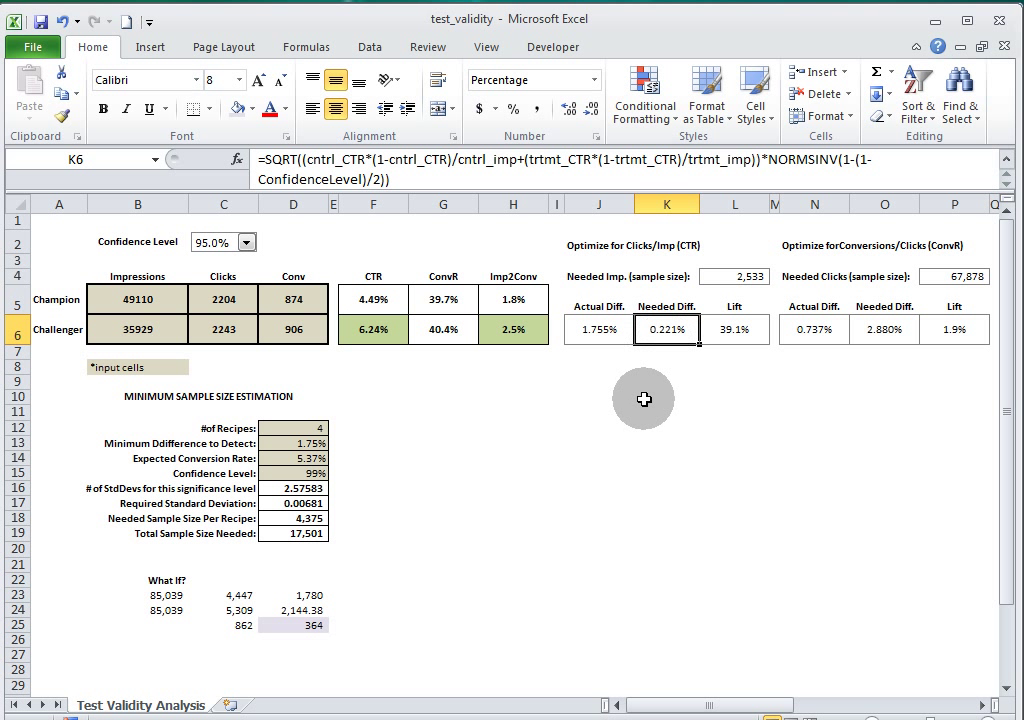
click(599, 330)
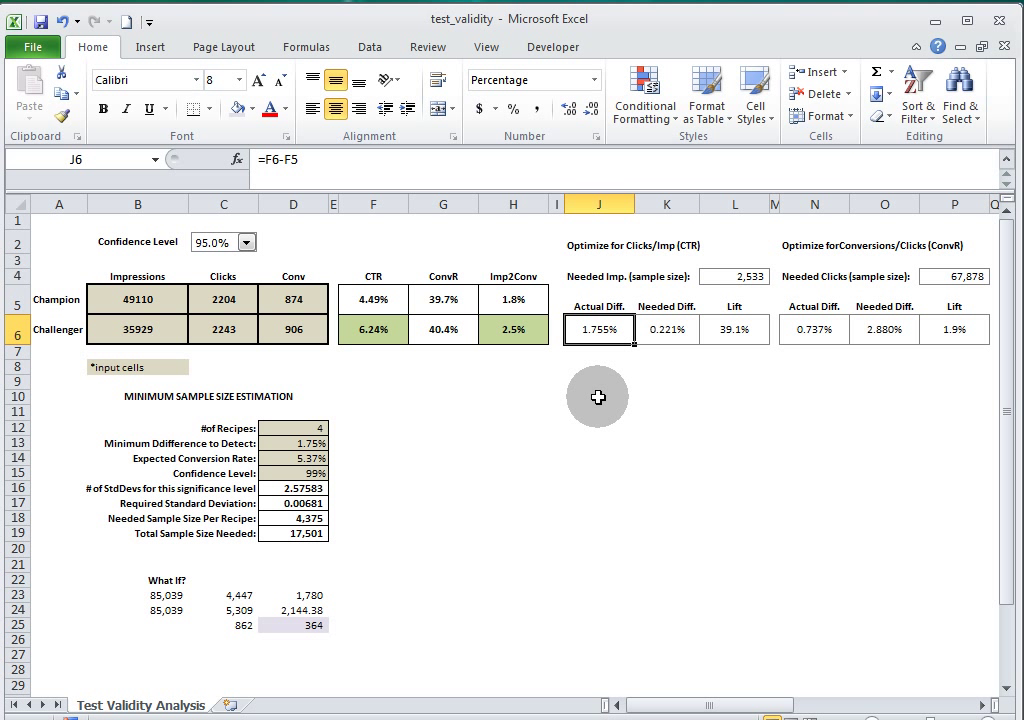
click(247, 243)
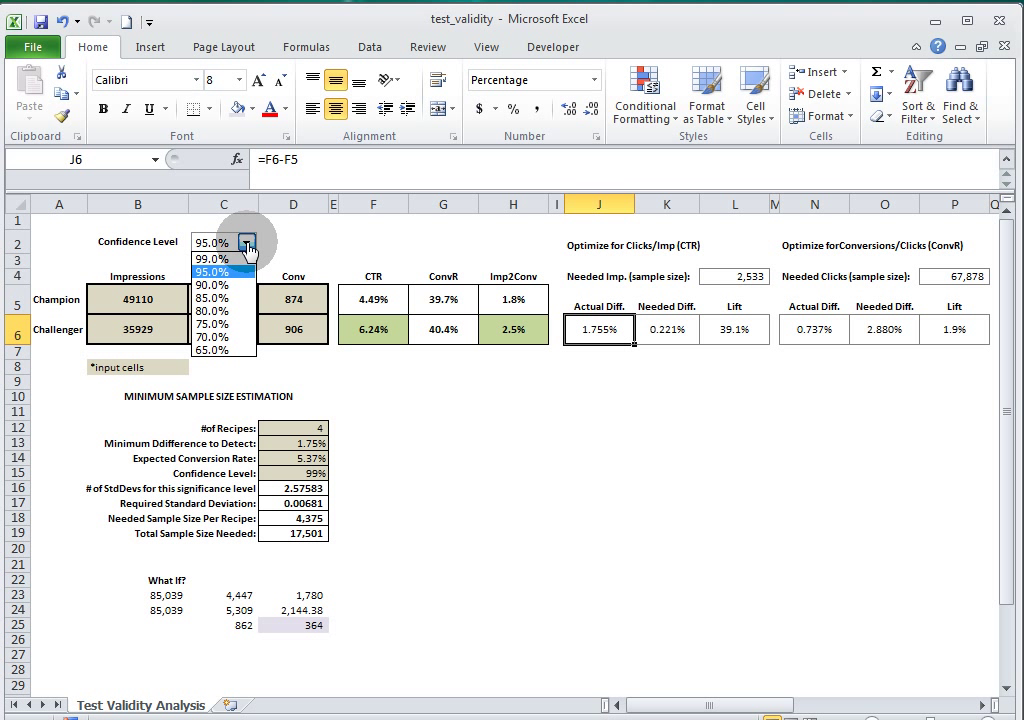
click(212, 258)
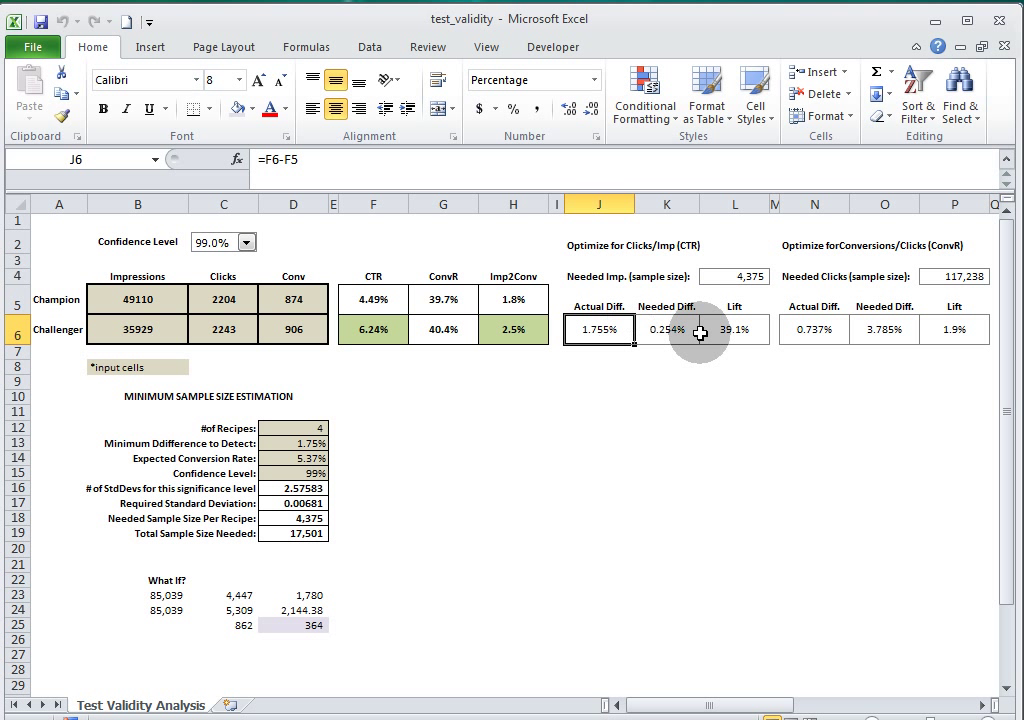
click(748, 276)
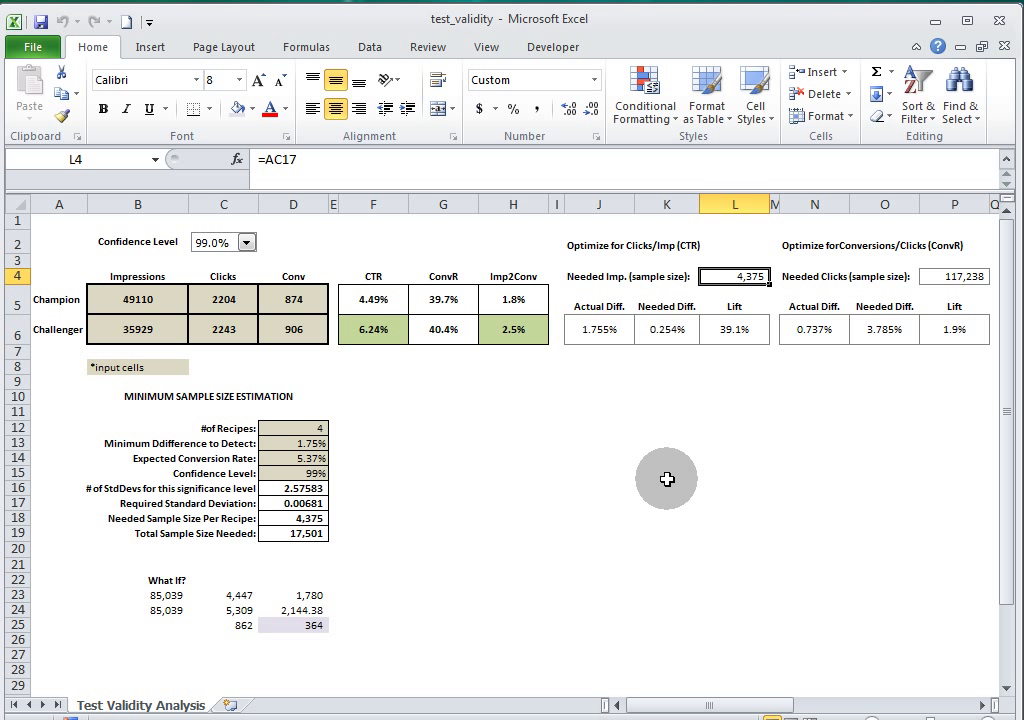
click(245, 242)
click(228, 271)
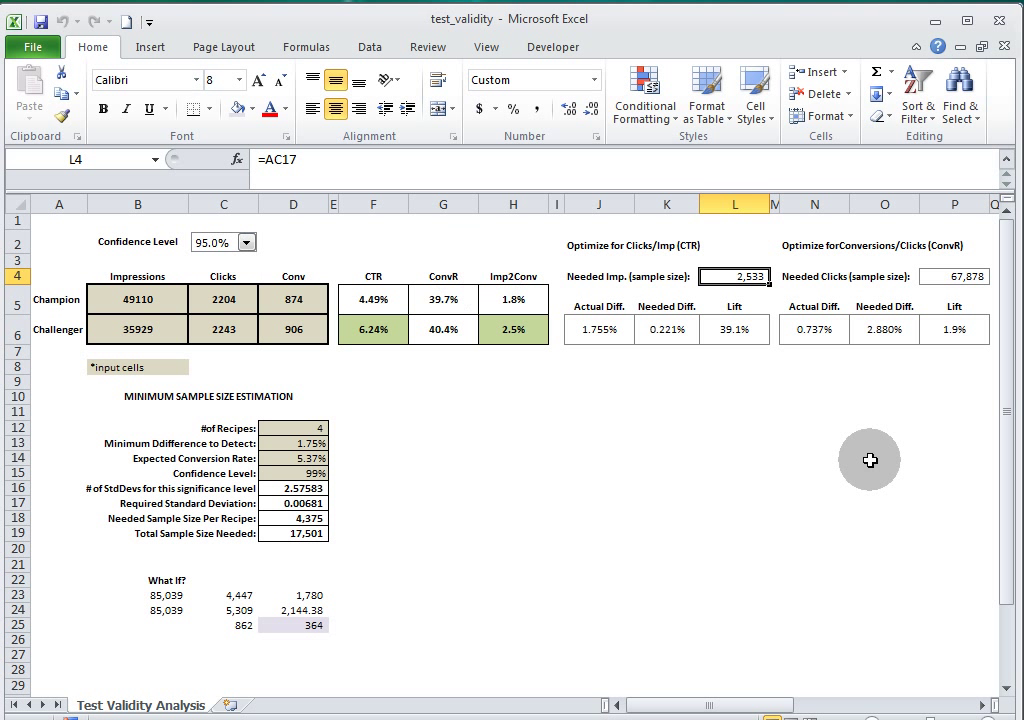
click(882, 322)
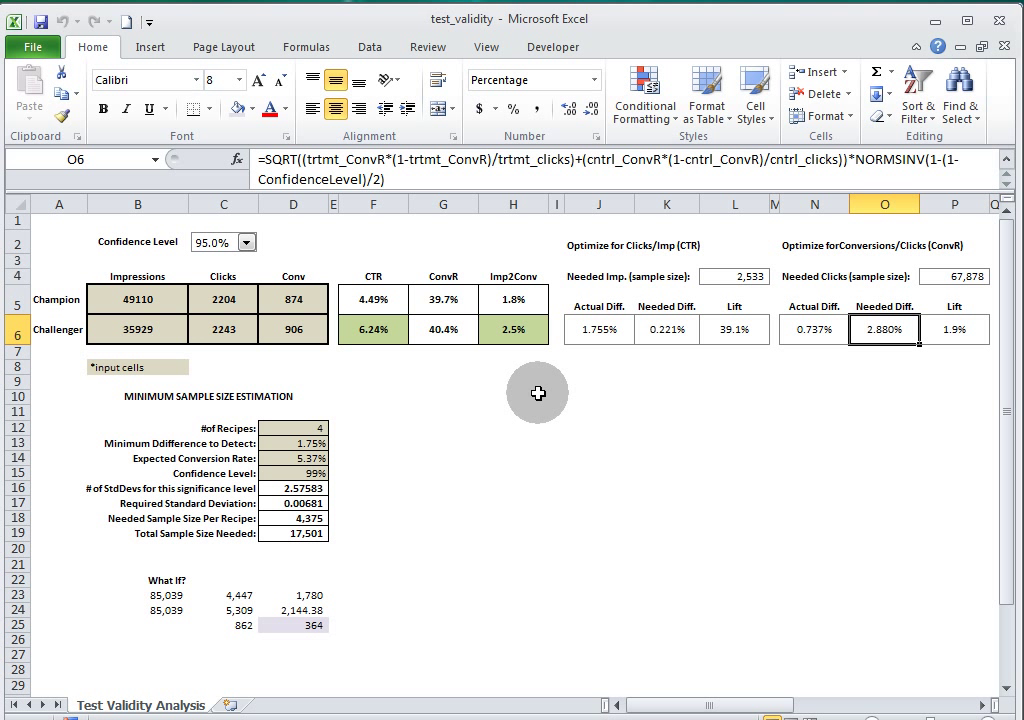
drag(224, 299, 226, 330)
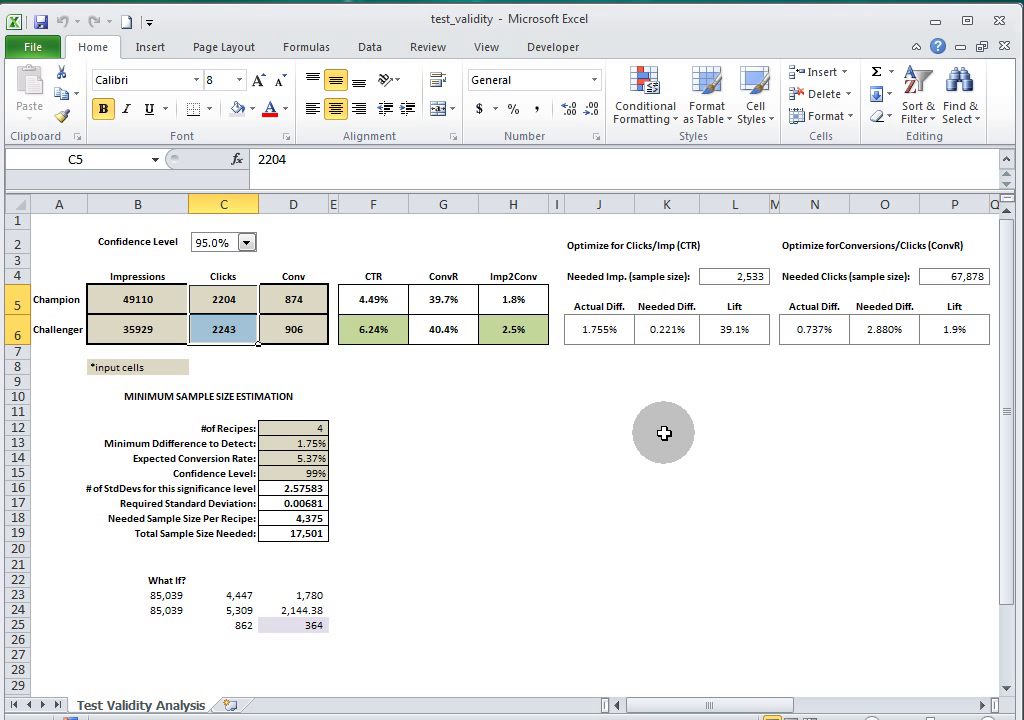
click(817, 330)
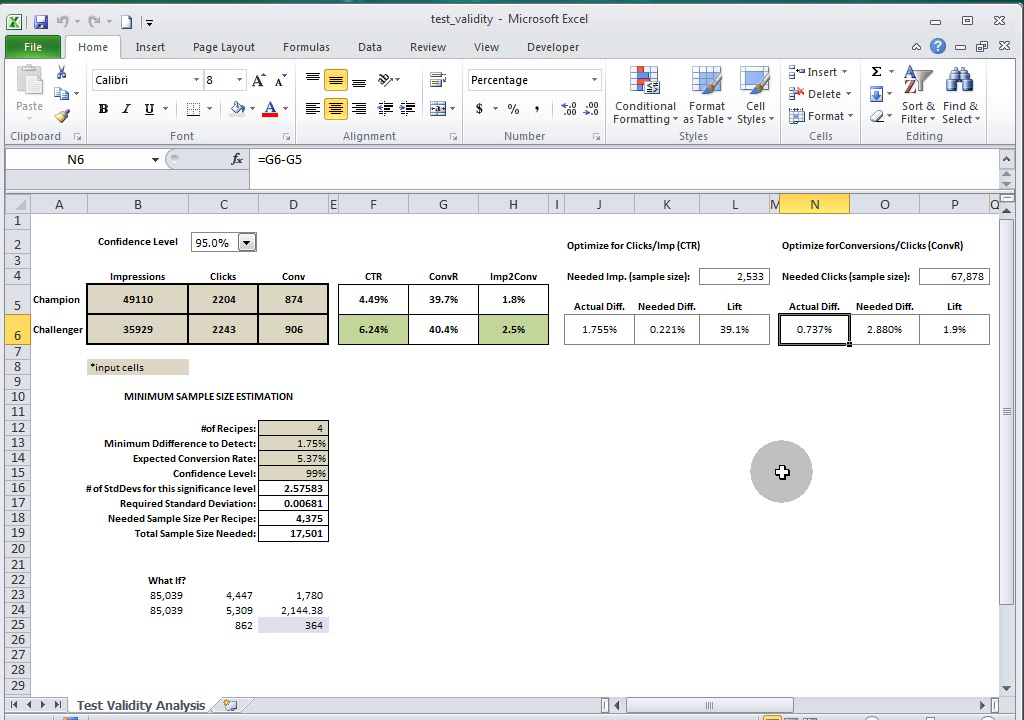
click(962, 278)
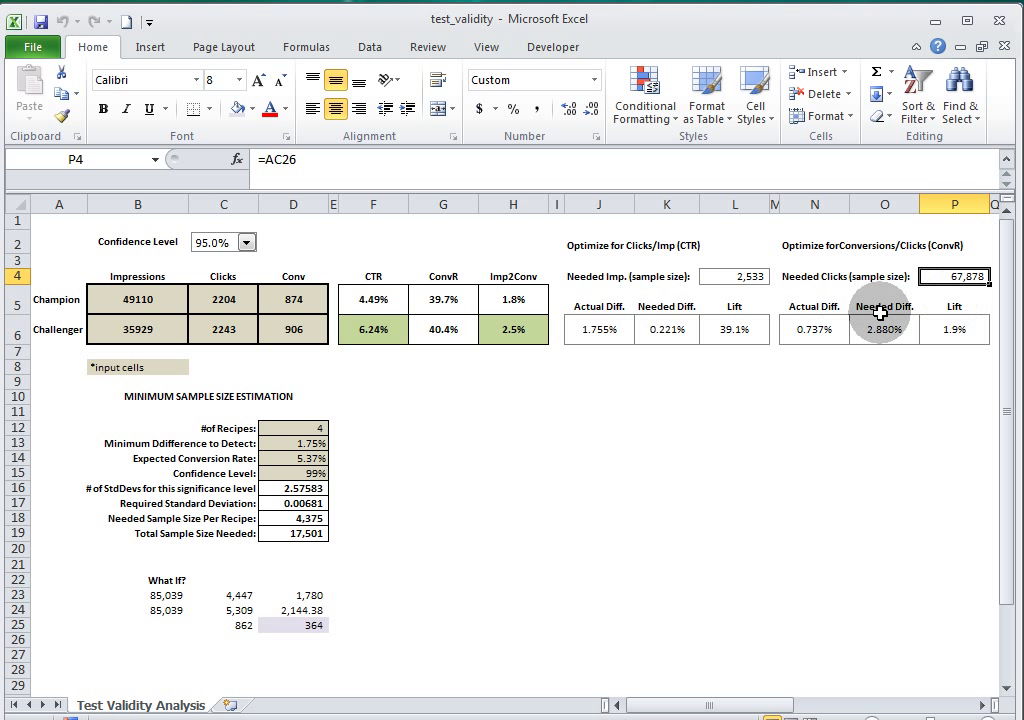
click(445, 330)
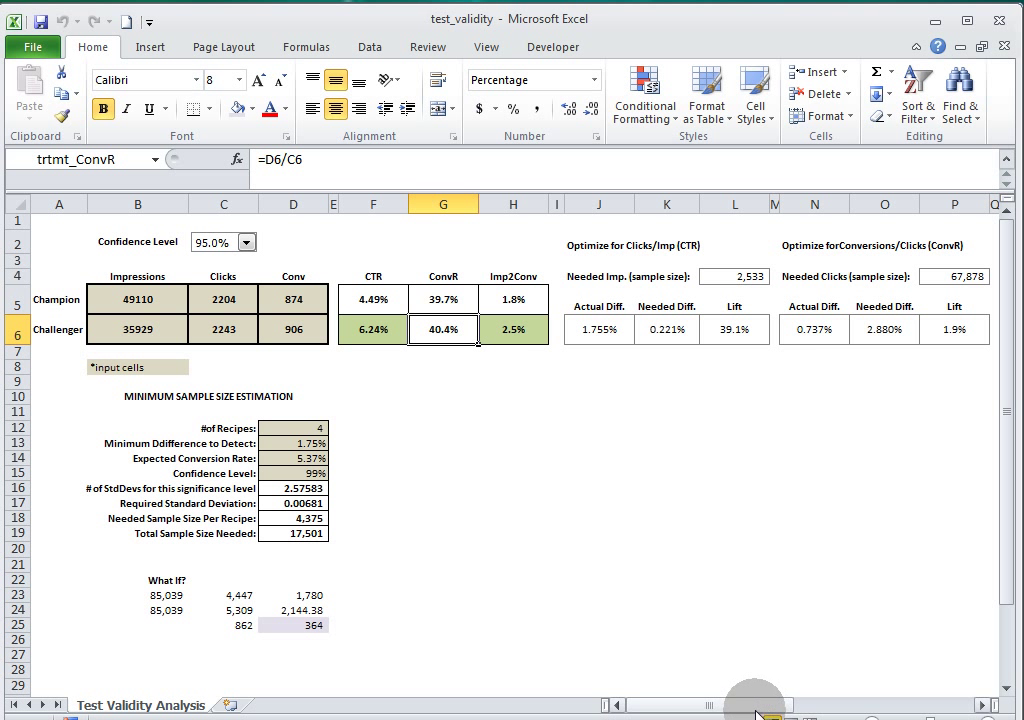
Scroll to columns R–T and inspect the Imp2Conv Lift, Needed Diff., Actual Diff. and Needed Imp. cells.
mouse_move(768, 712)
mouse_down()
mouse_move(795, 712)
mouse_move(778, 705)
mouse_up()
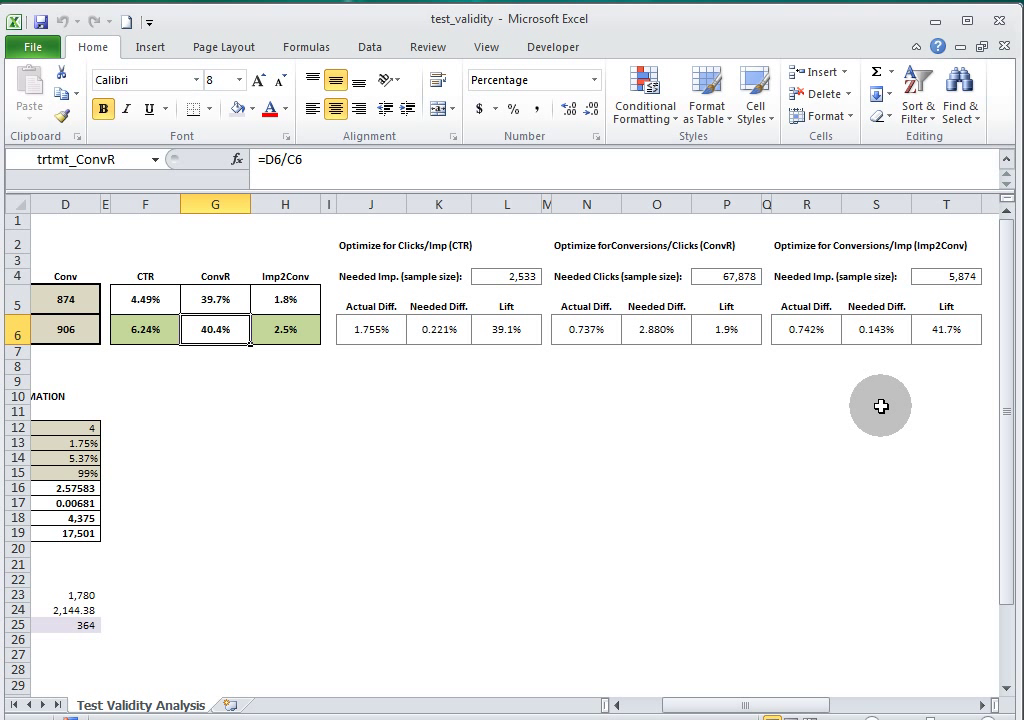
click(942, 329)
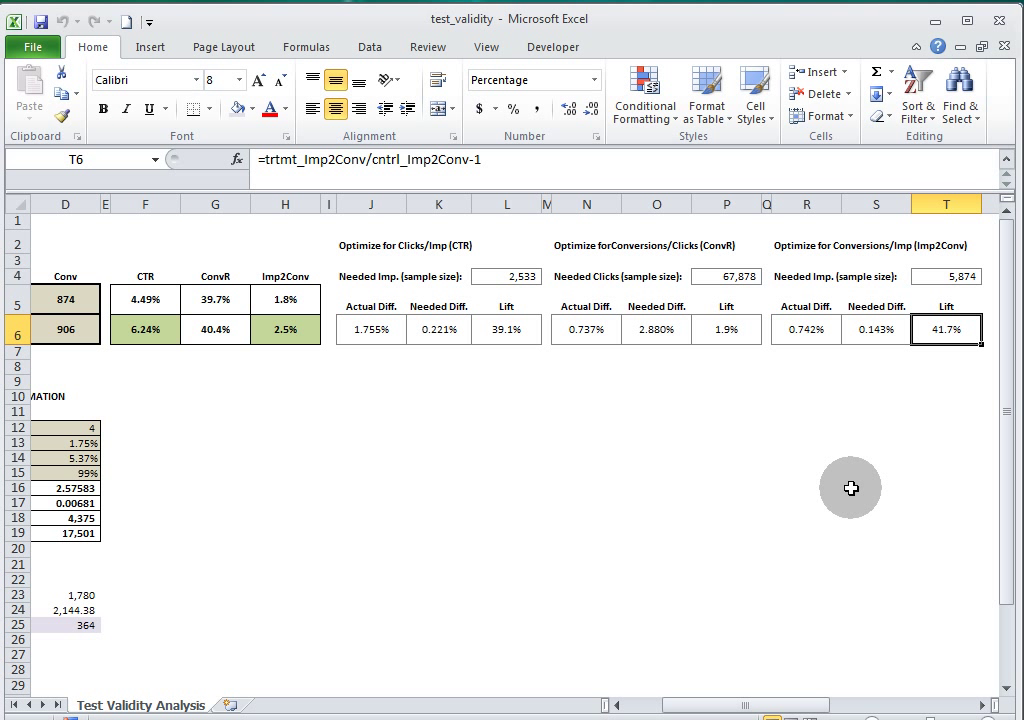
click(890, 306)
click(888, 328)
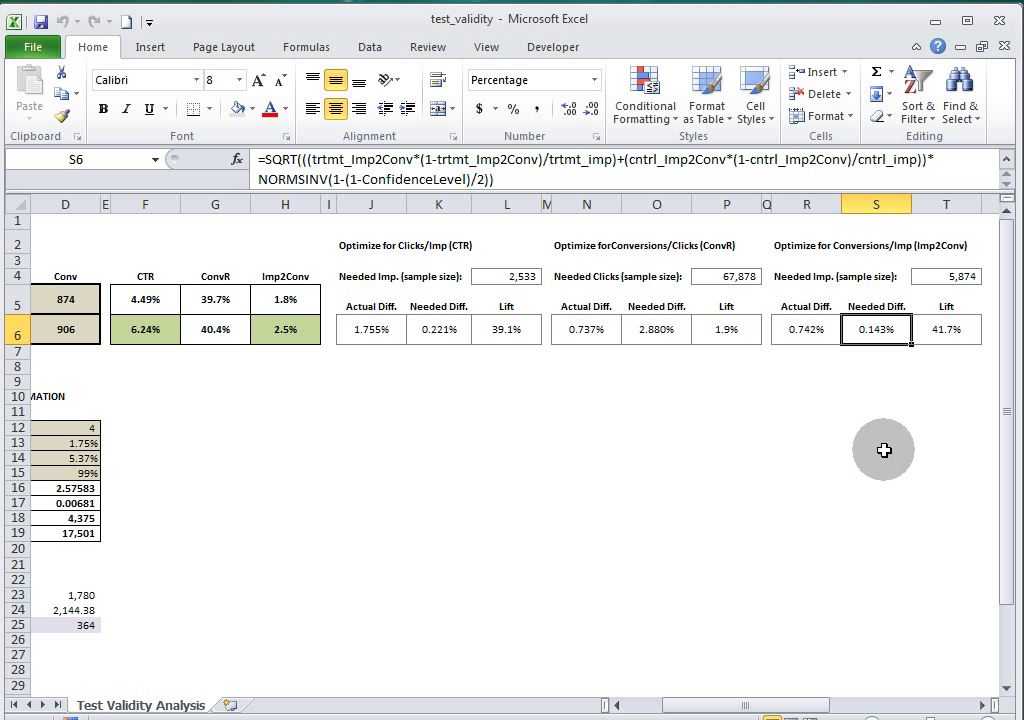
click(814, 355)
key(Up)
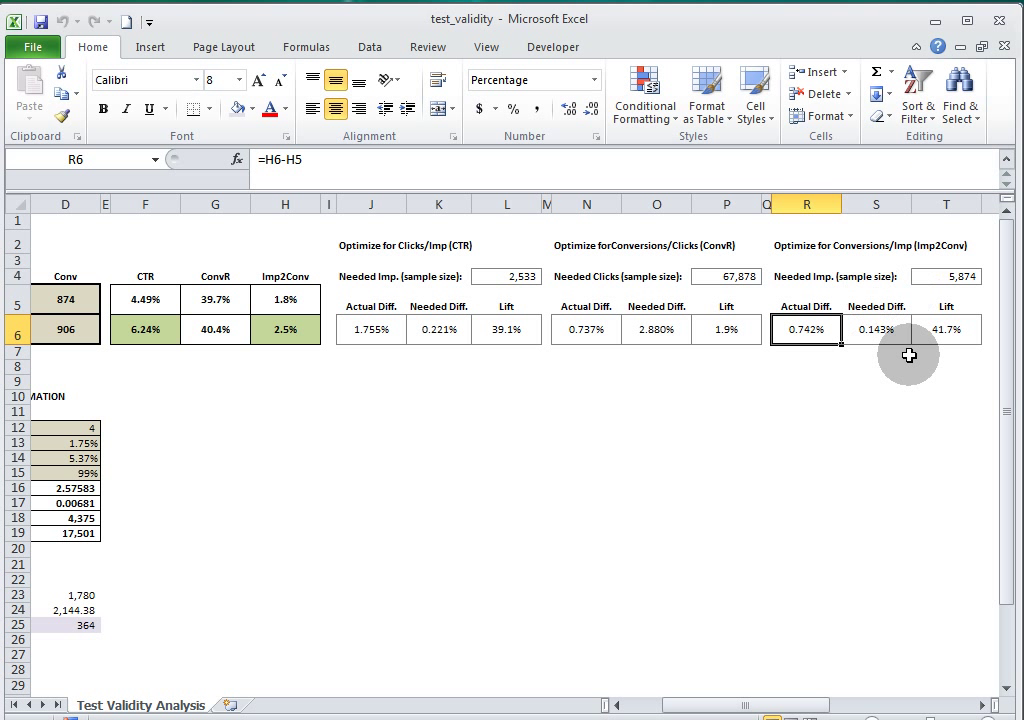
click(922, 276)
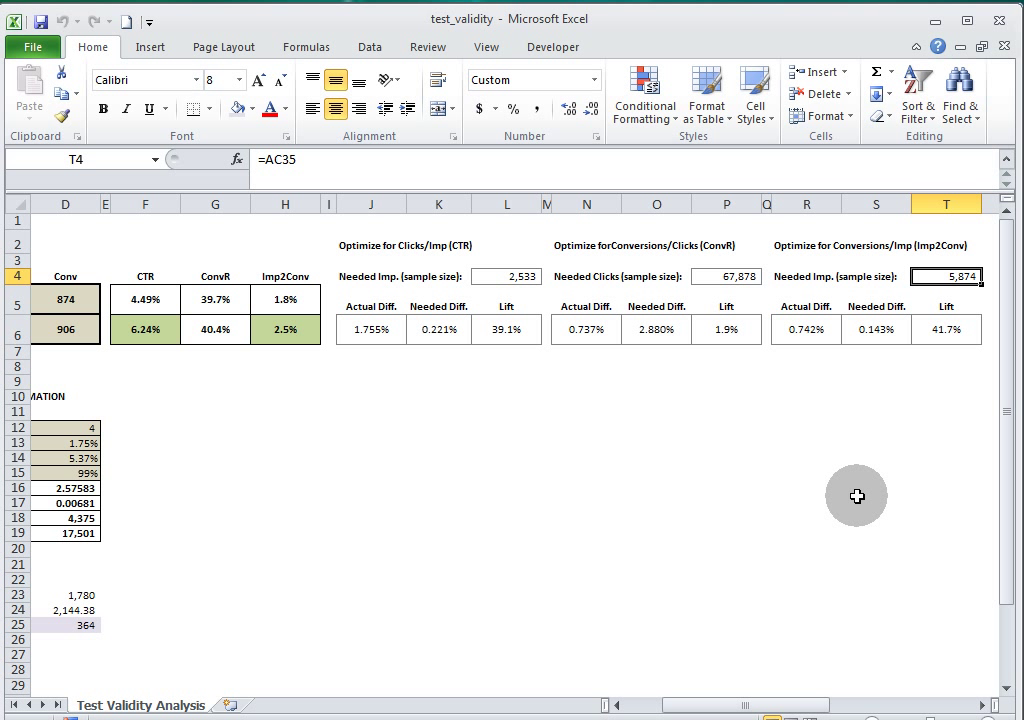
click(807, 329)
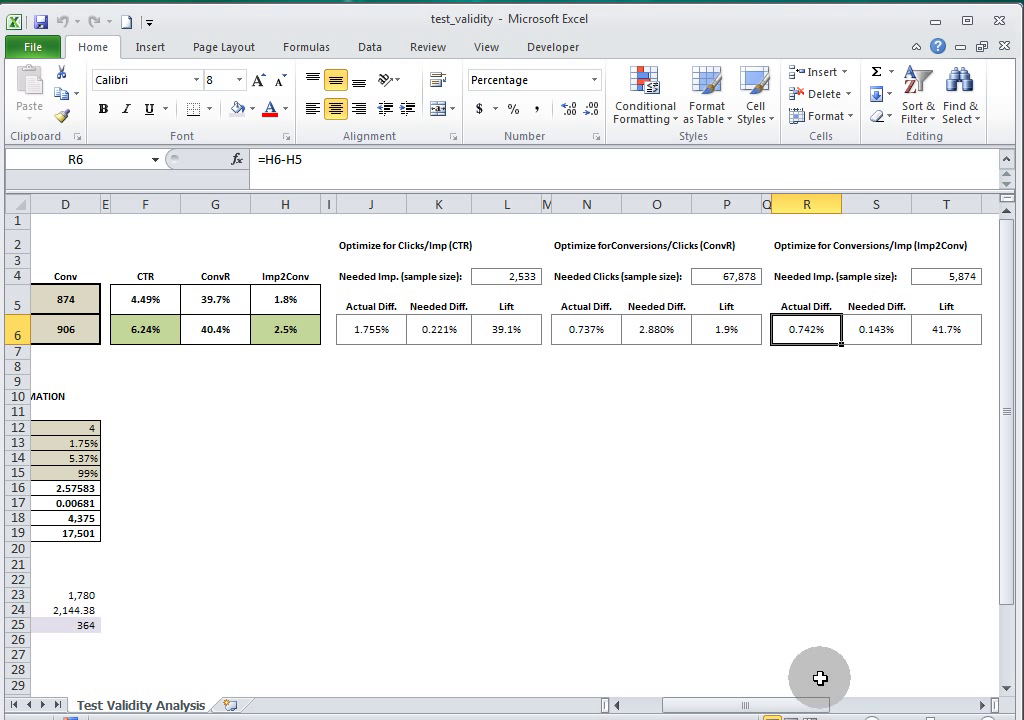
Choose 90.0% confidence in C2 and check the recalculated Imp2Conv needed impressions in T4.
drag(810, 704, 999, 711)
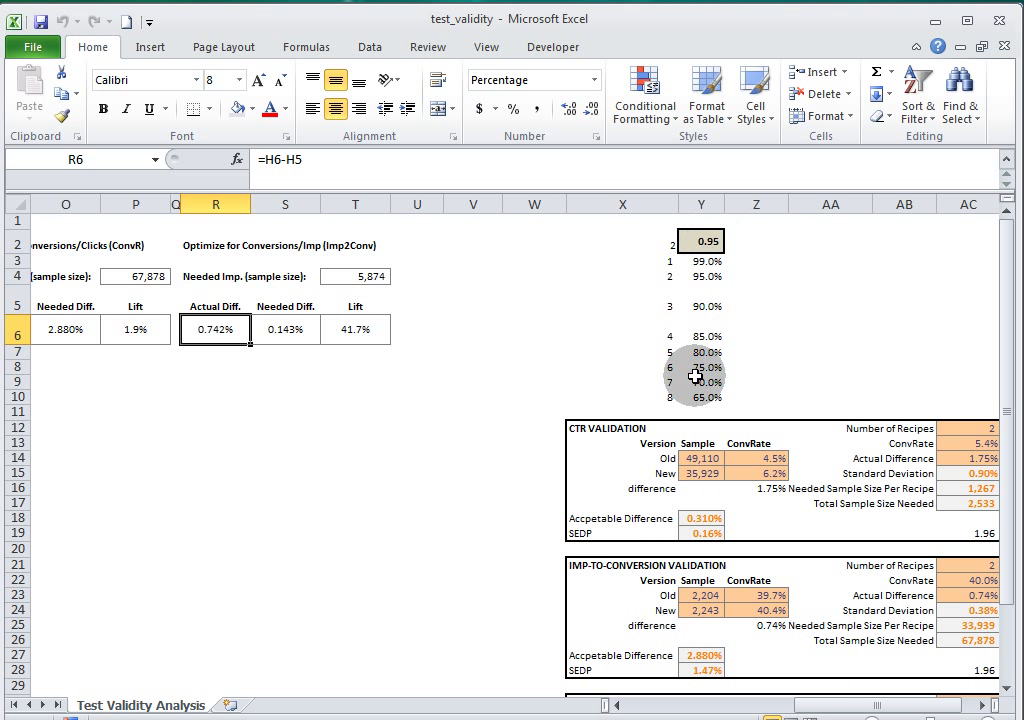
drag(850, 710, 556, 711)
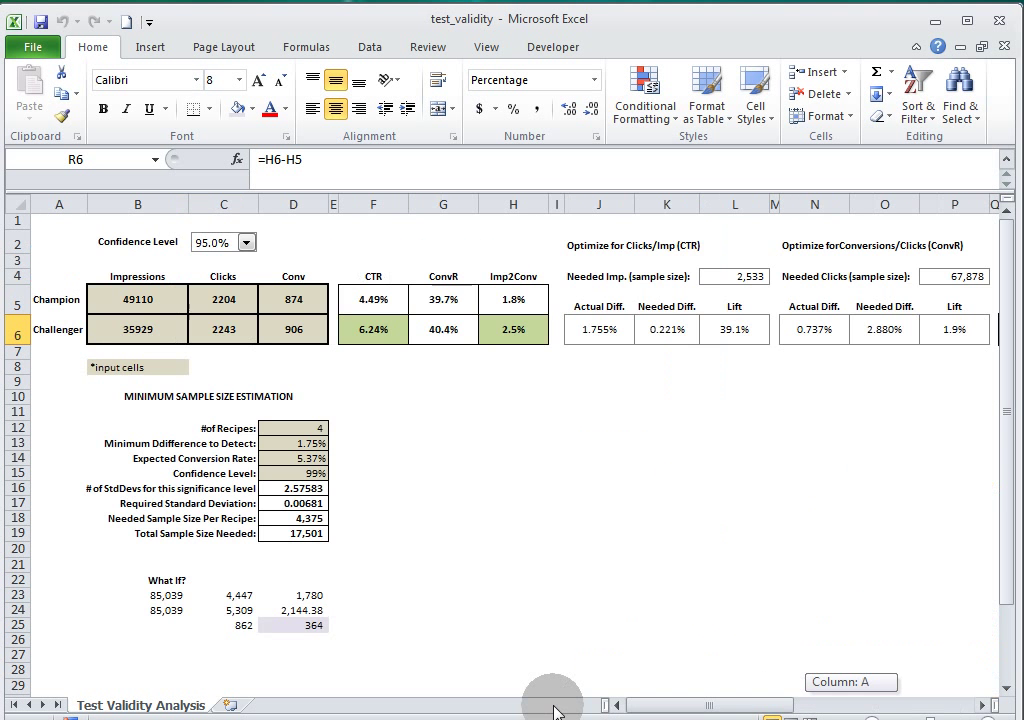
click(246, 242)
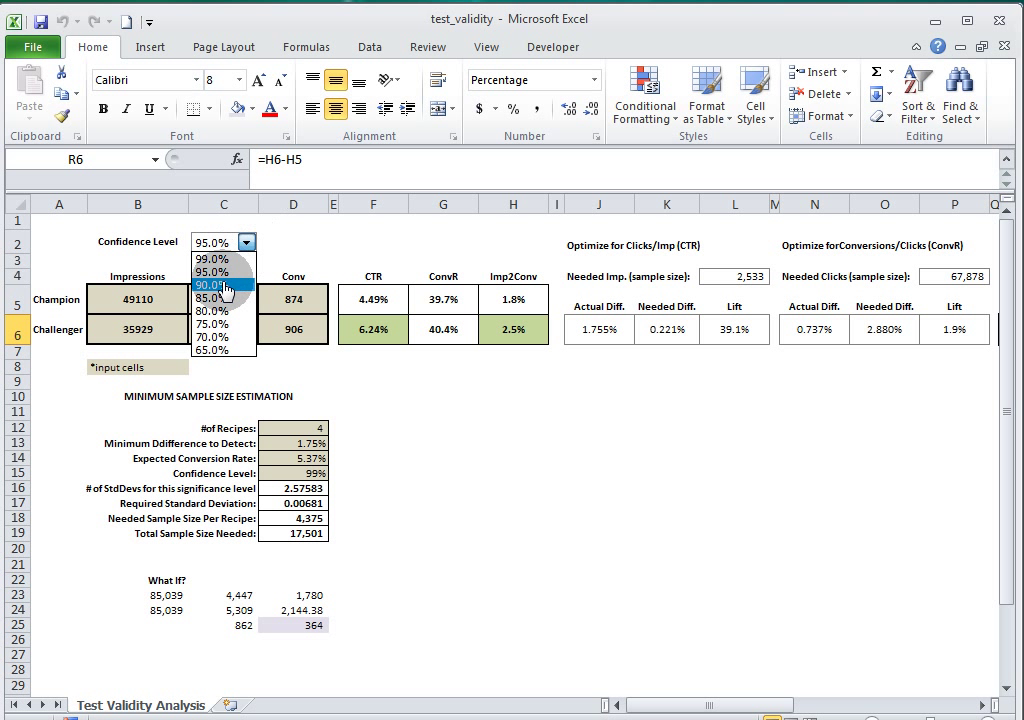
click(224, 285)
drag(766, 711, 955, 710)
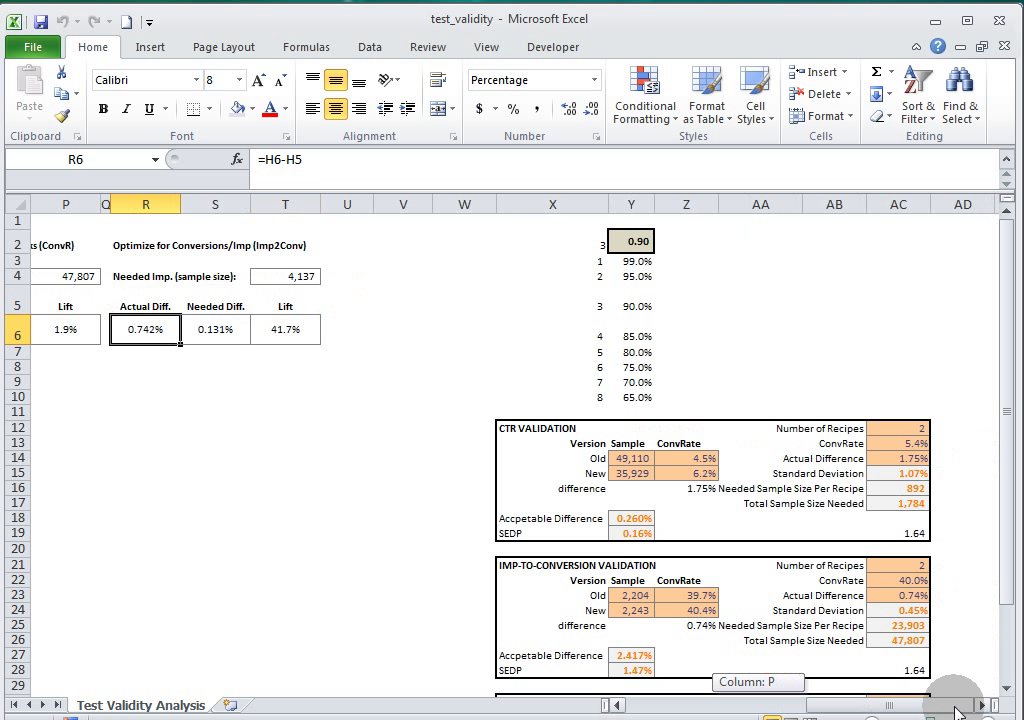
click(294, 285)
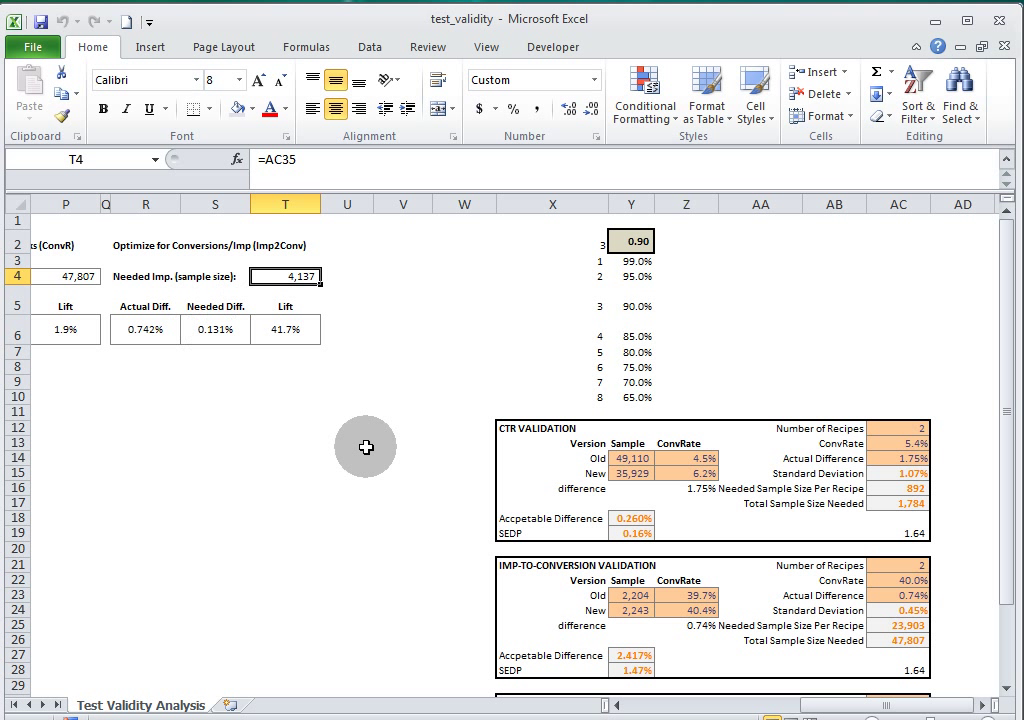
drag(843, 710, 645, 700)
click(165, 300)
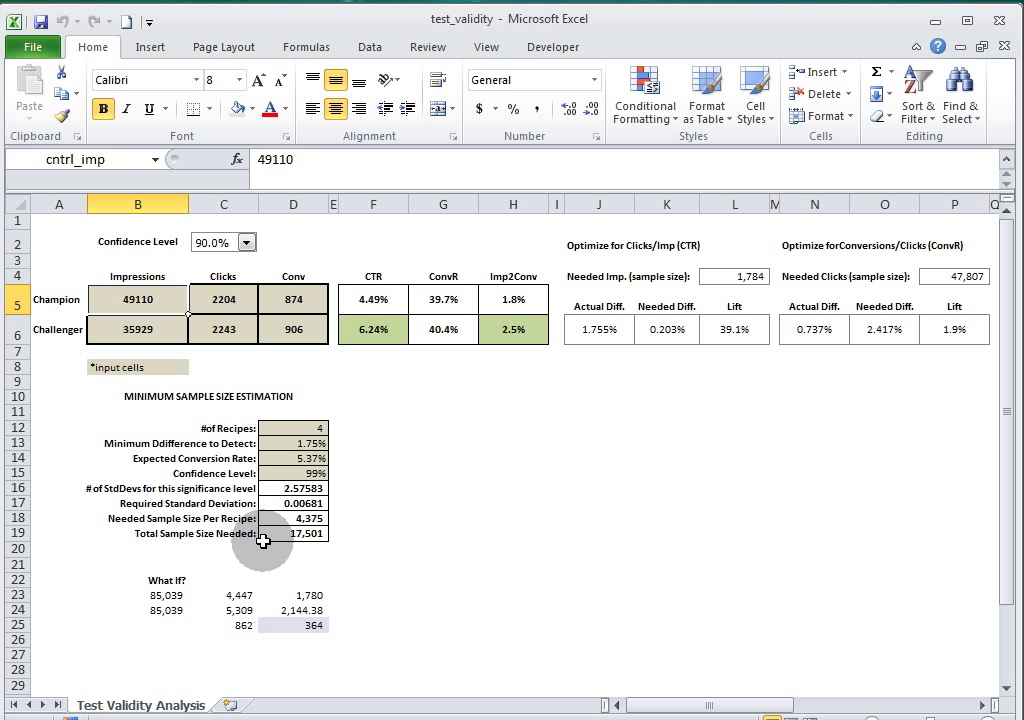